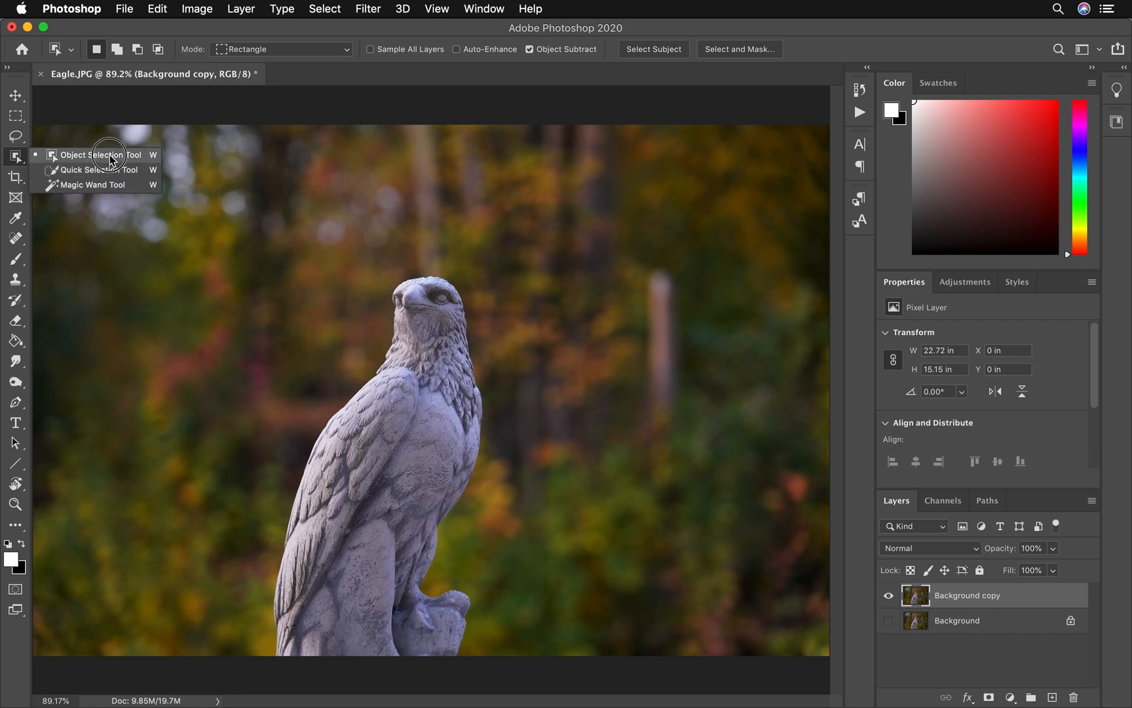
Select the eagle statue with the Object Selection tool, cut it out and paste it in place on a new layer.
left_click(98, 154)
left_click_drag(272, 655, 487, 272)
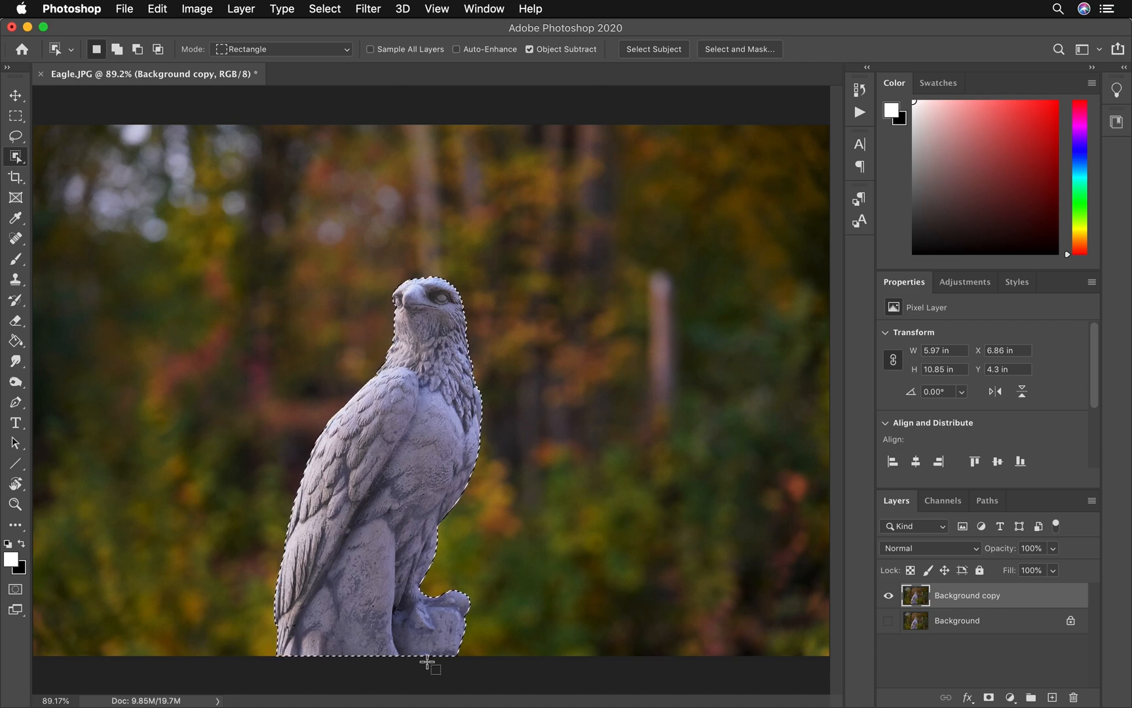
key("Delete")
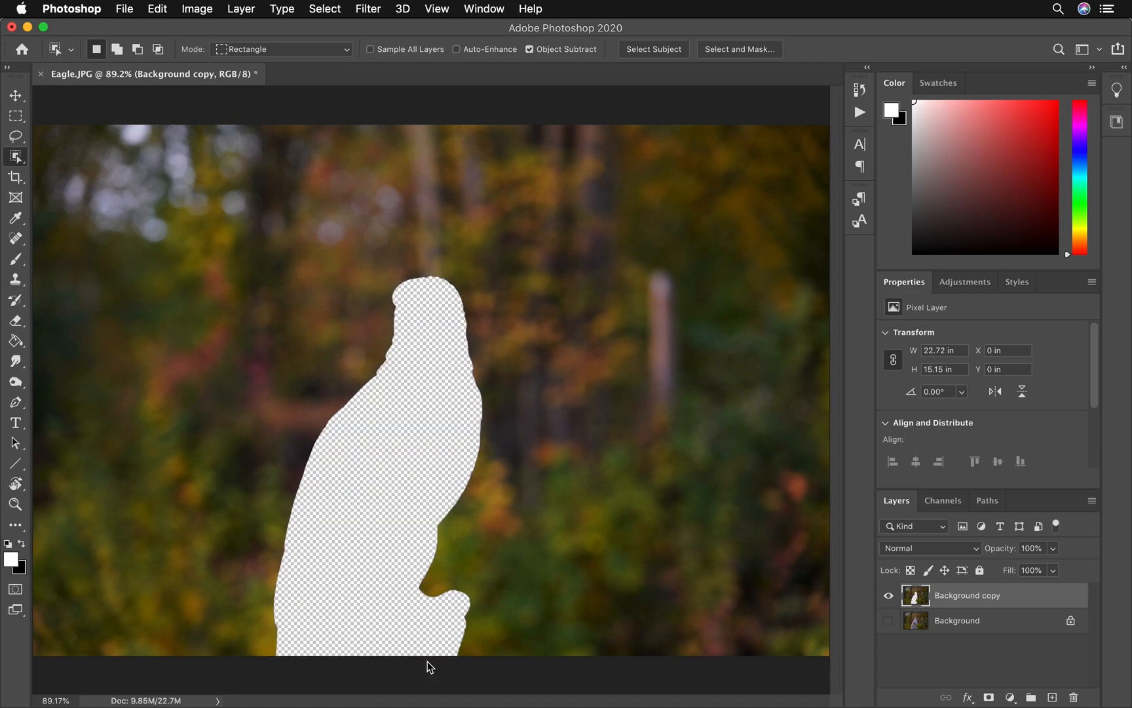
key("super+v")
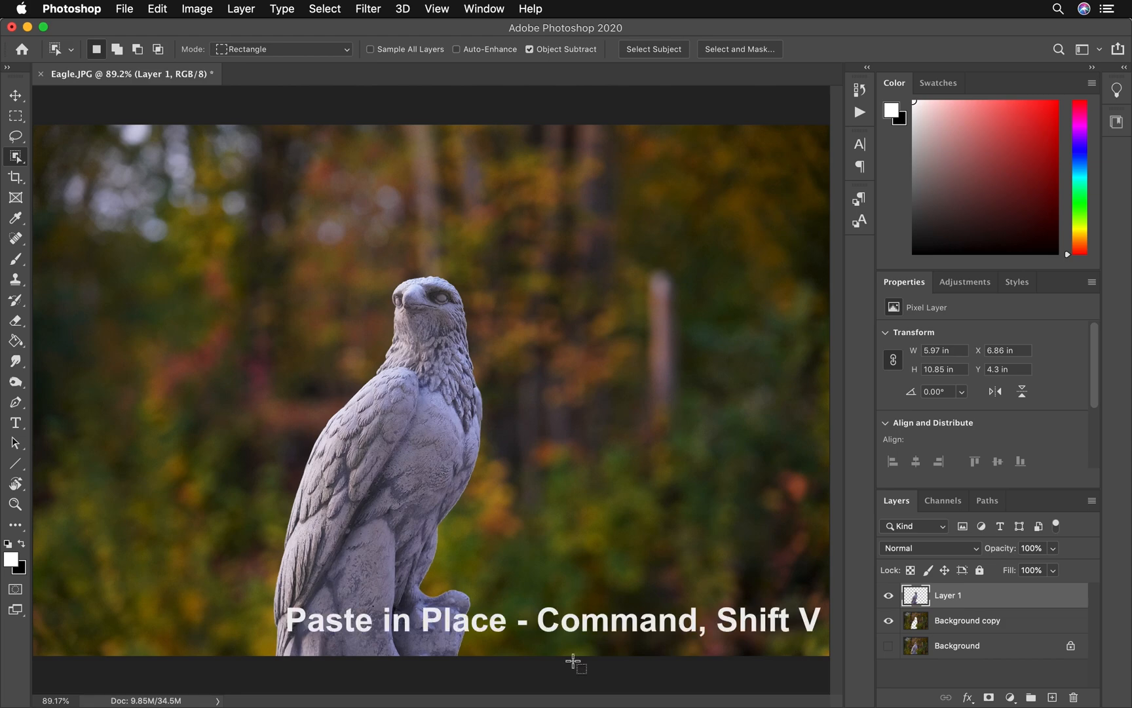
left_click(890, 595)
left_click(894, 595)
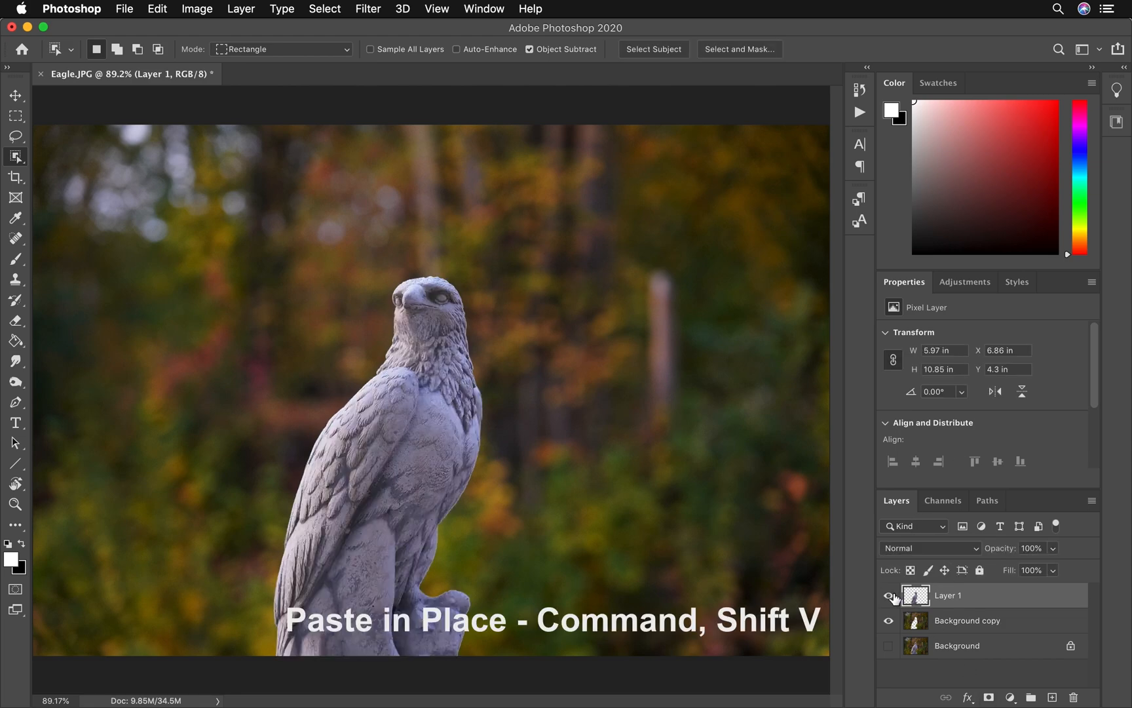
left_click(894, 596)
left_click(890, 595)
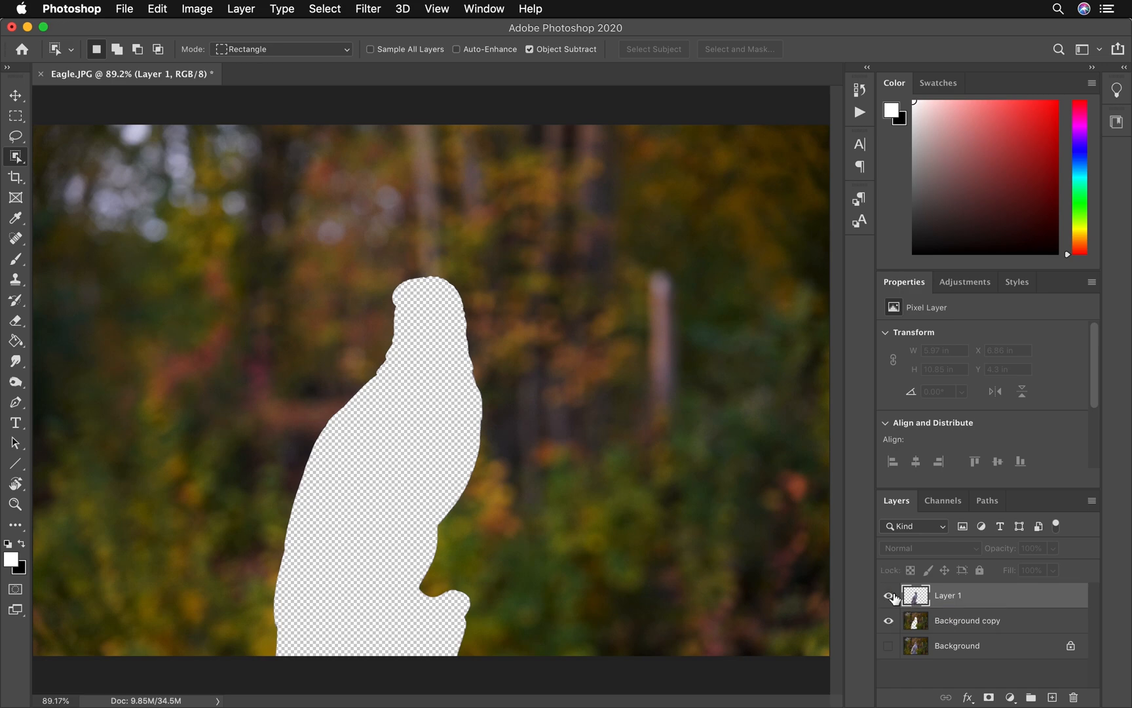
Hide the Background copy layer and save the isolated eagle as Eagle.png in the Parallax Photo folder with the large file size option.
left_click(889, 620)
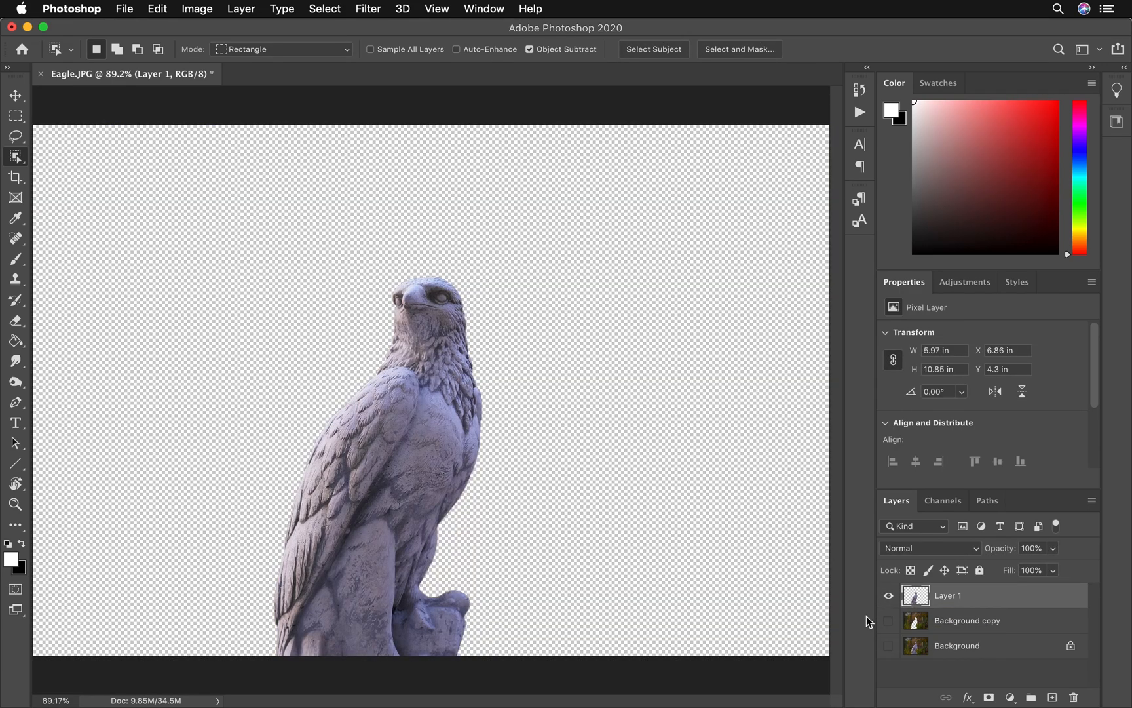
left_click(124, 8)
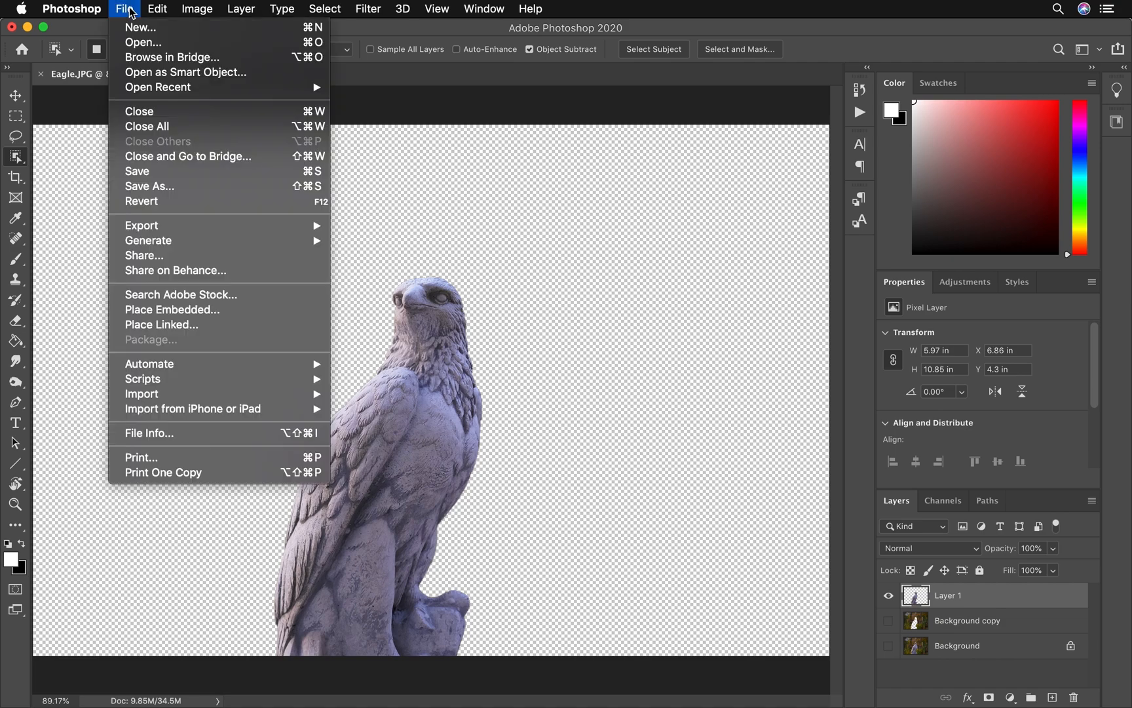
left_click(200, 186)
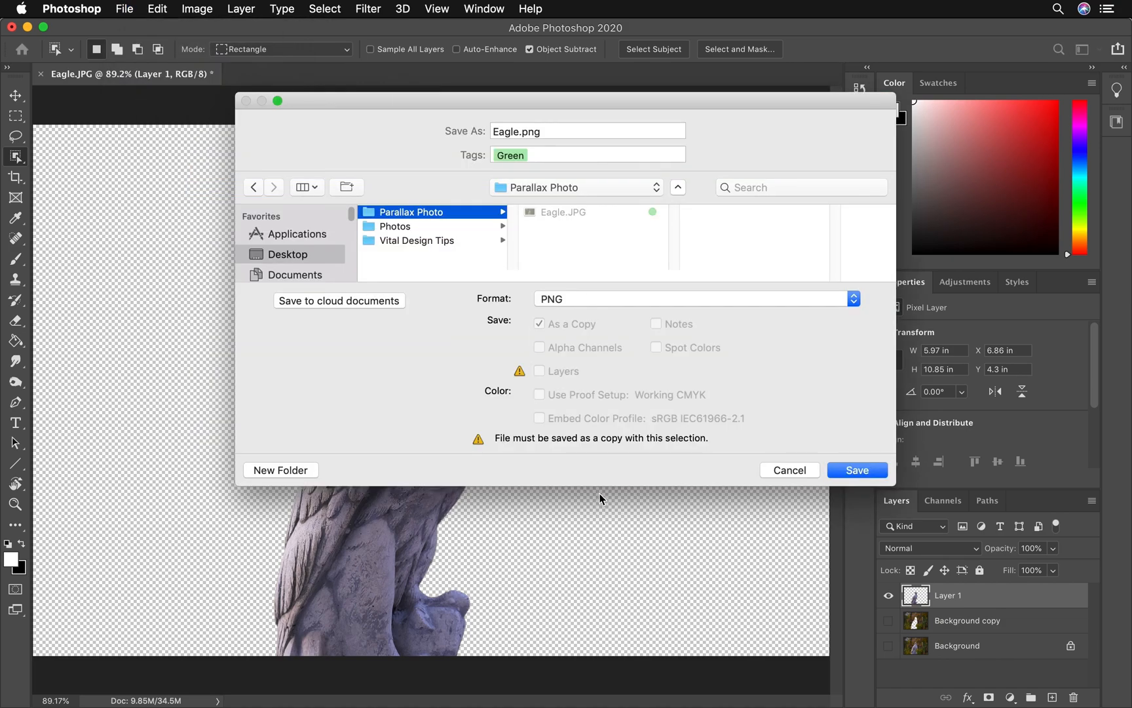
left_click(857, 471)
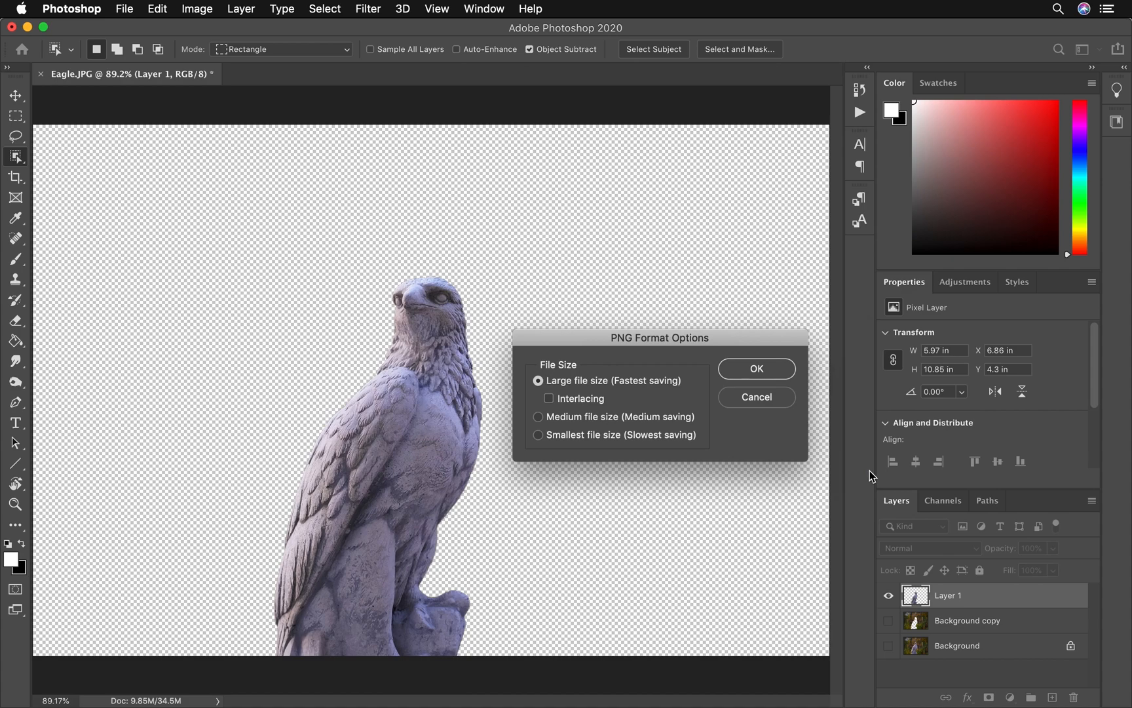
left_click(756, 369)
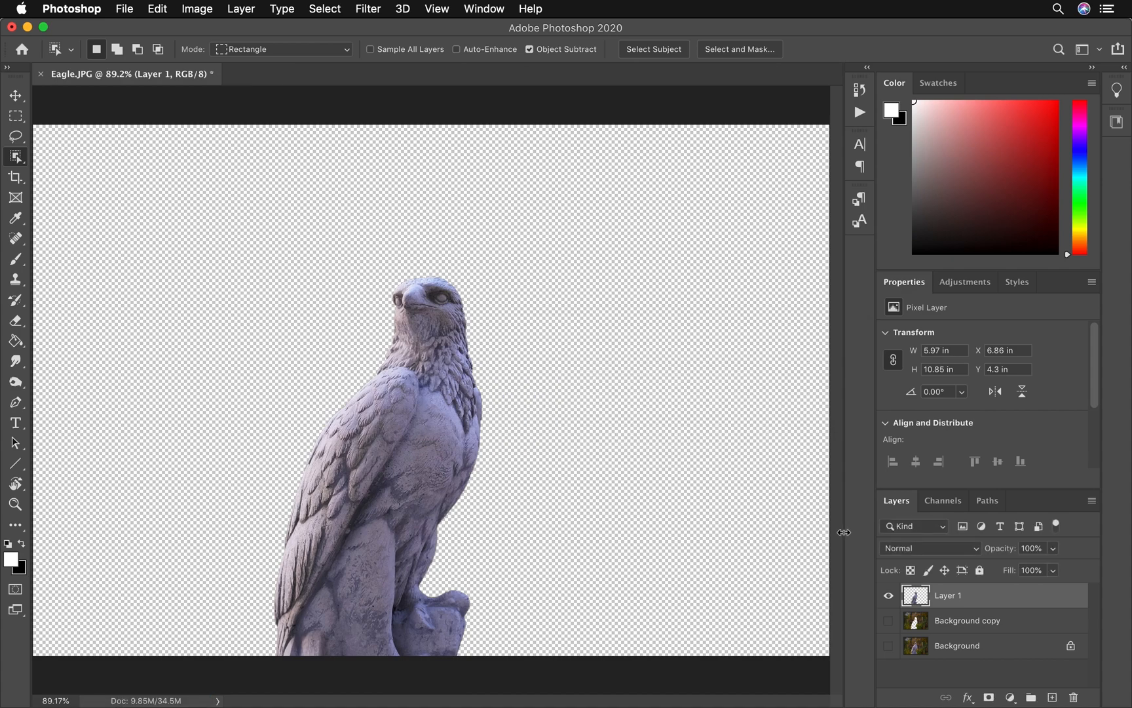
Load the outline of Layer 1 as a selection, make the visible Background copy layer active and hide Layer 1.
left_click(917, 600, "super")
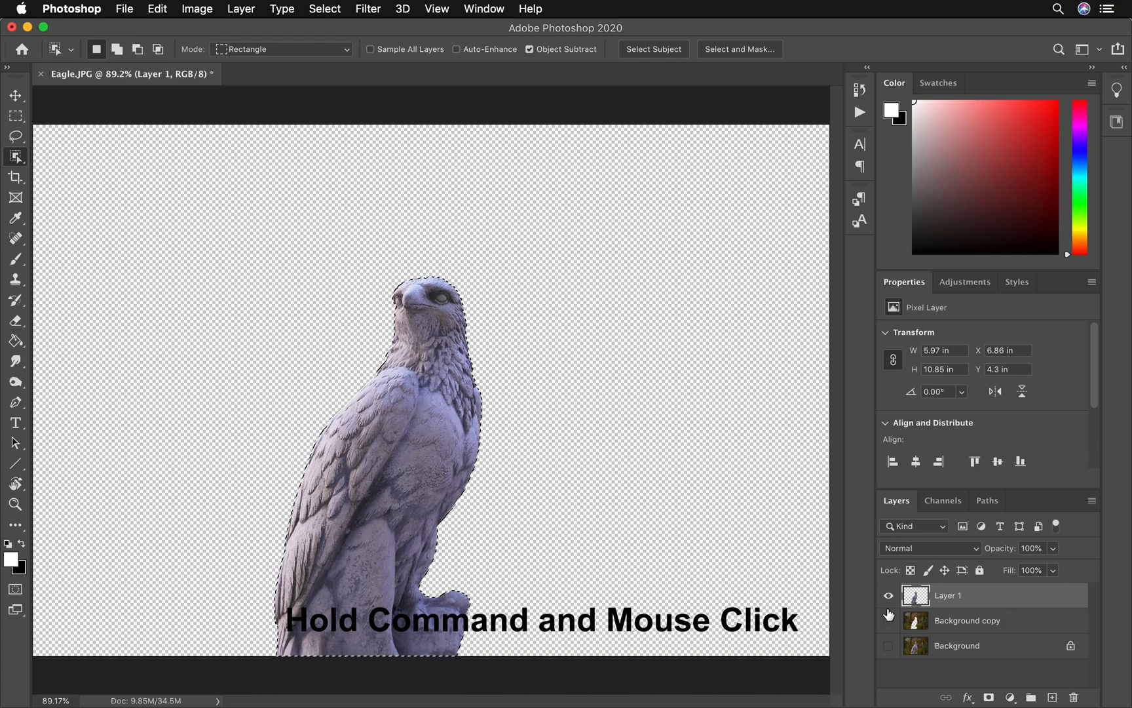
left_click(889, 620)
left_click(959, 627)
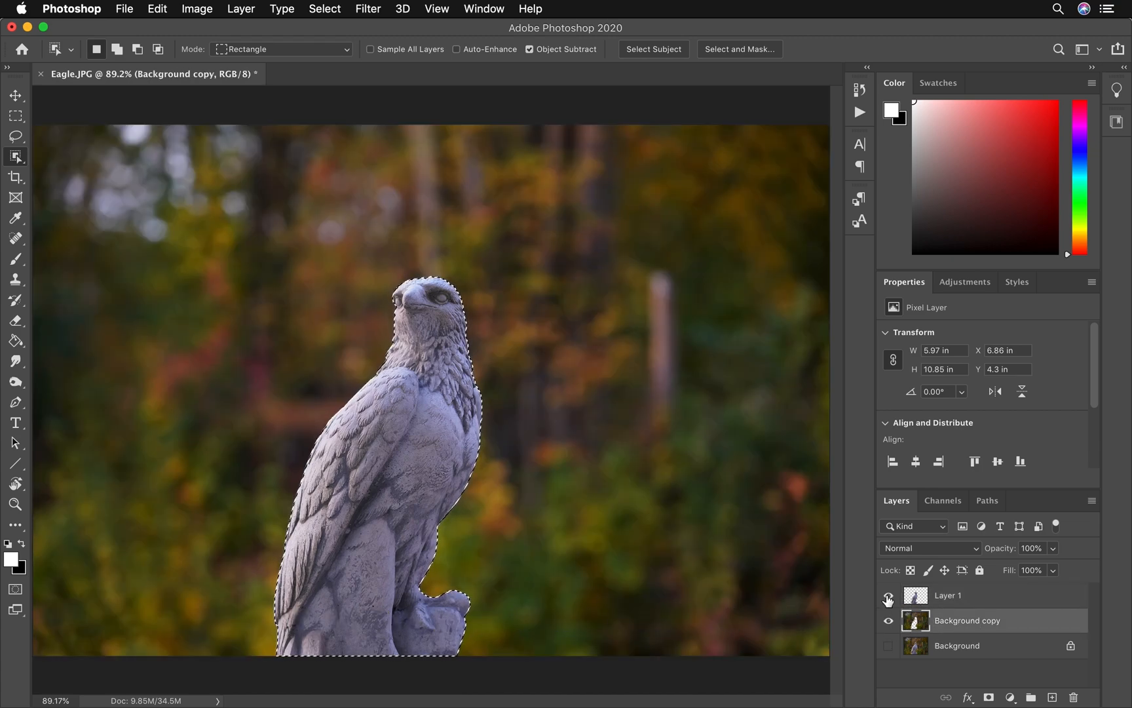
left_click(888, 596)
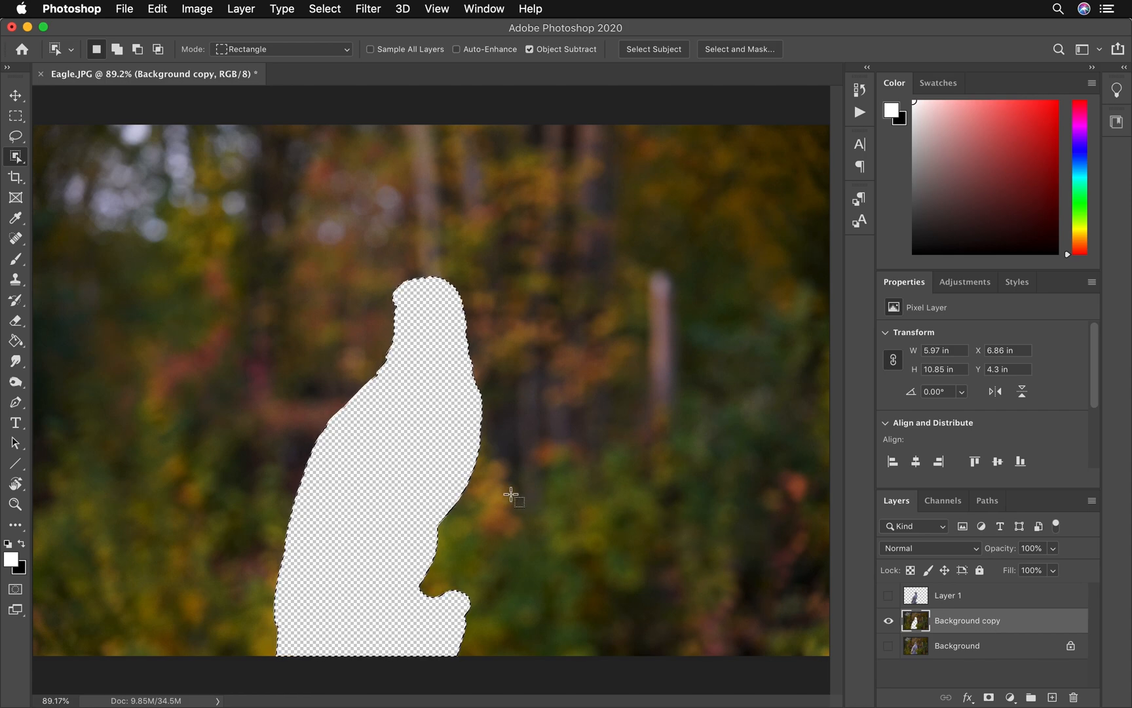
Try a Content-Aware fill of the eagle-shaped gap on the Background copy layer, and undo the fill.
key("shift+Delete")
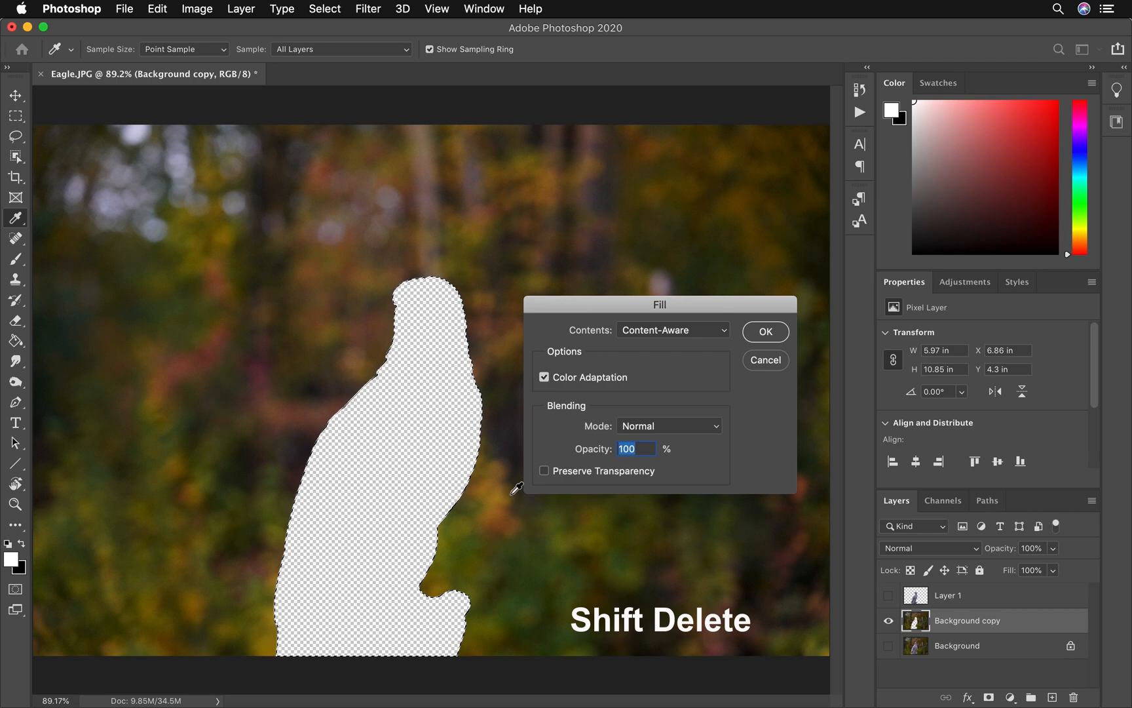
left_click(767, 332)
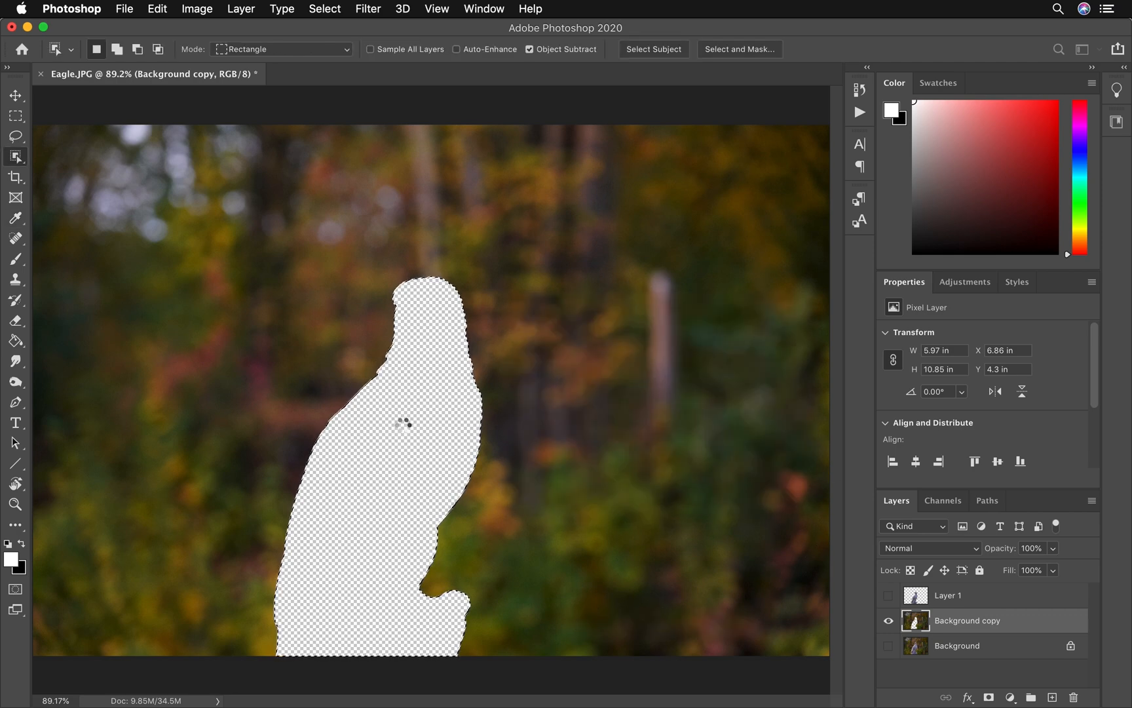
key("m")
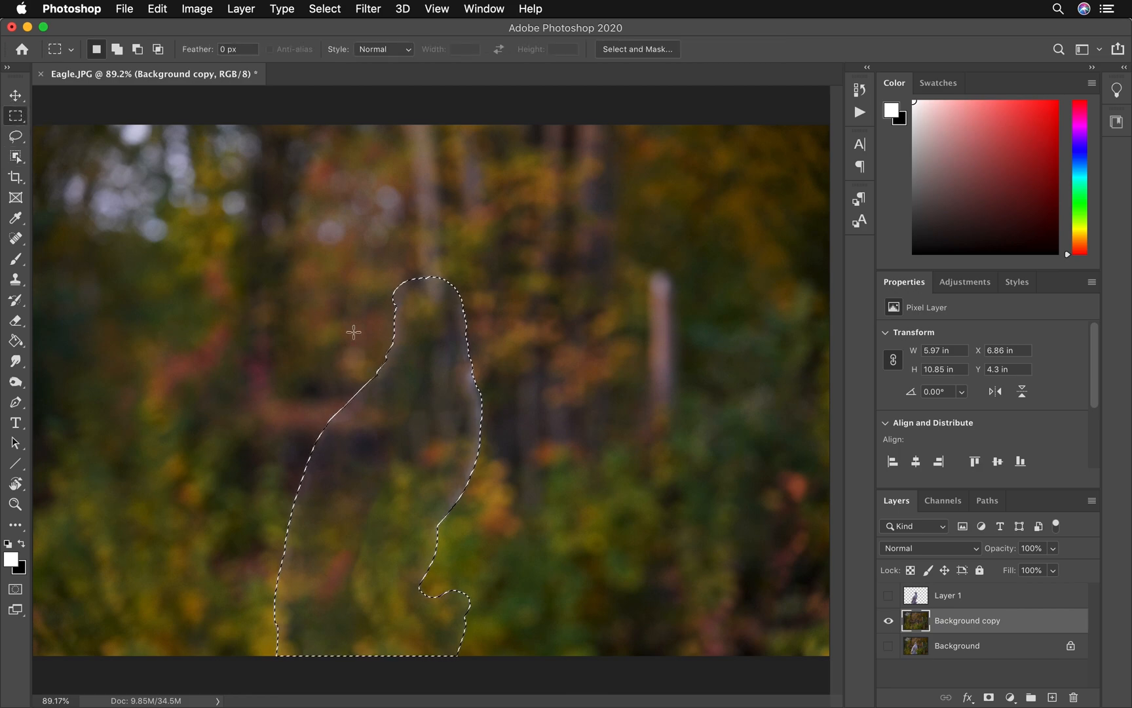
key("ctrl+d")
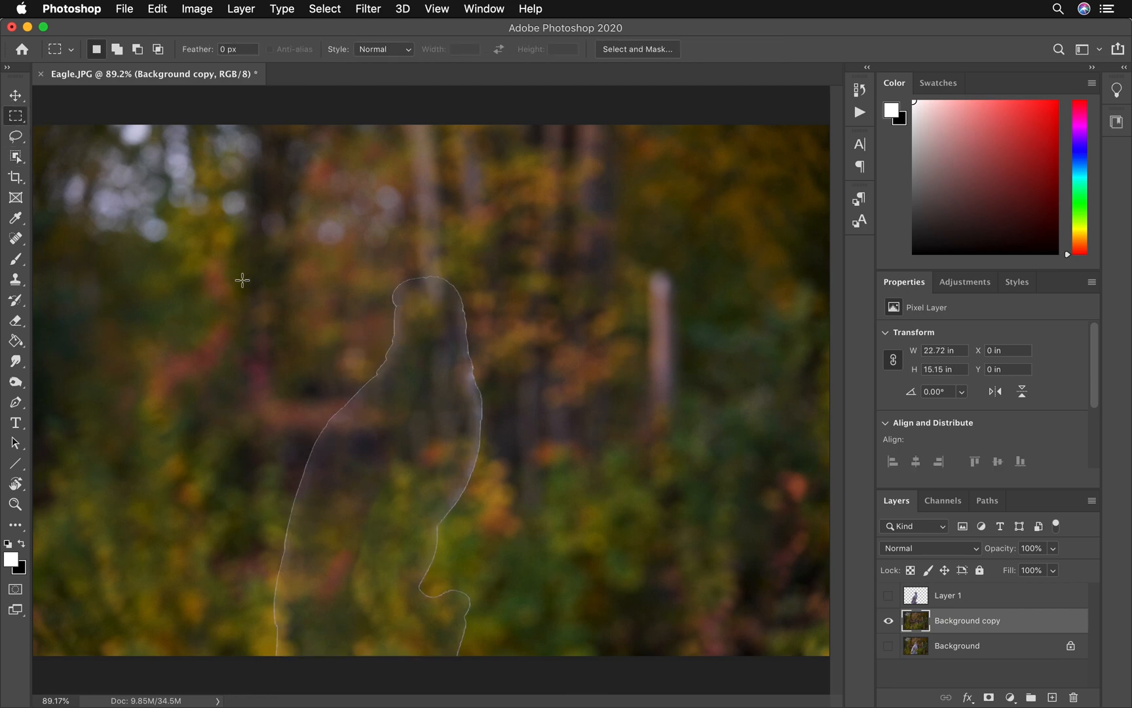
key("ctrl+shift+d")
key("ctrl+z")
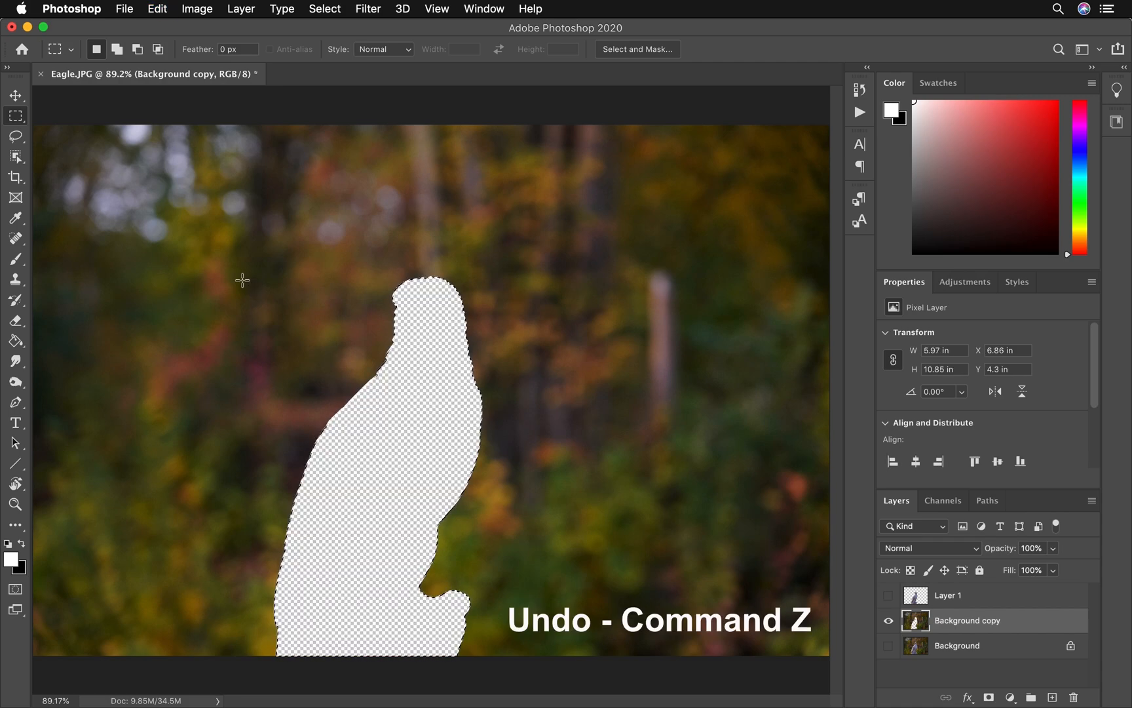
Expand the eagle-shaped selection by 3 pixels and check its edge against the surrounding background.
left_click(333, 15)
mouse_move(466, 235)
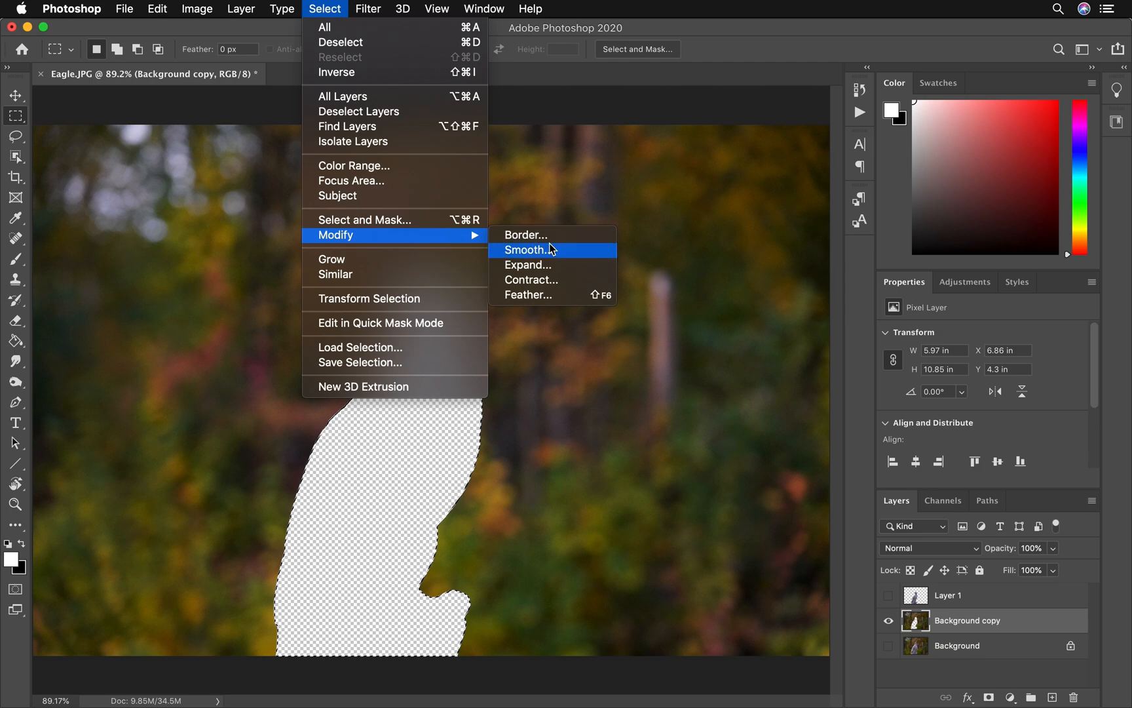
left_click(560, 265)
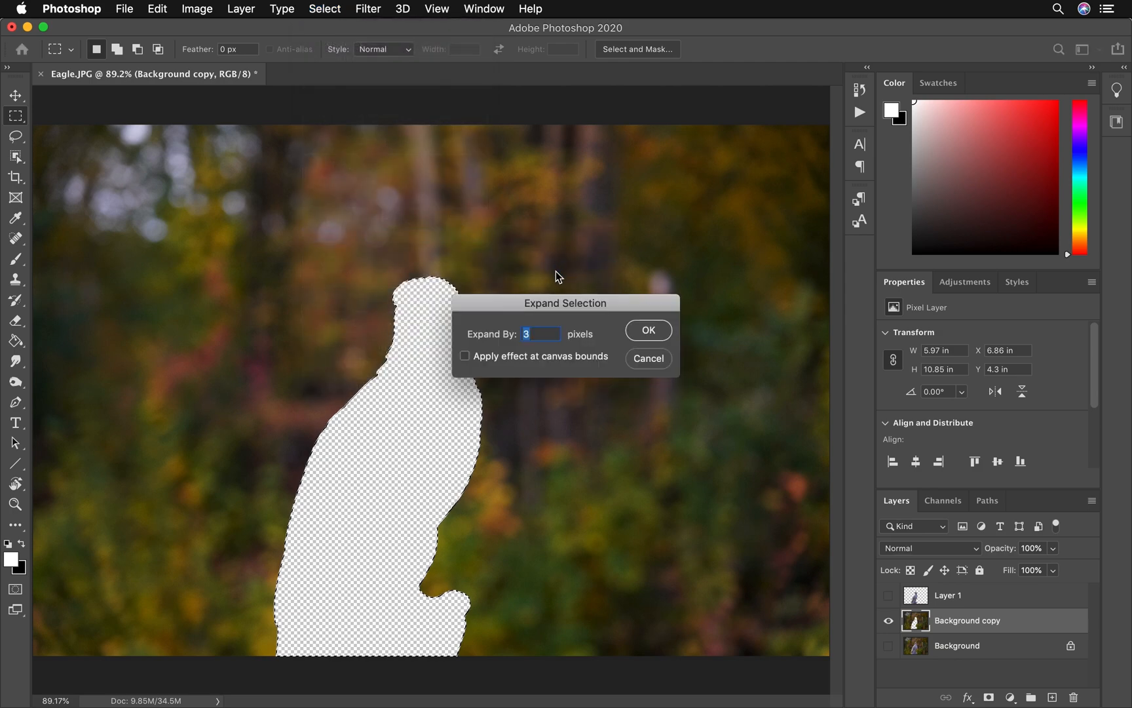
left_click(641, 336)
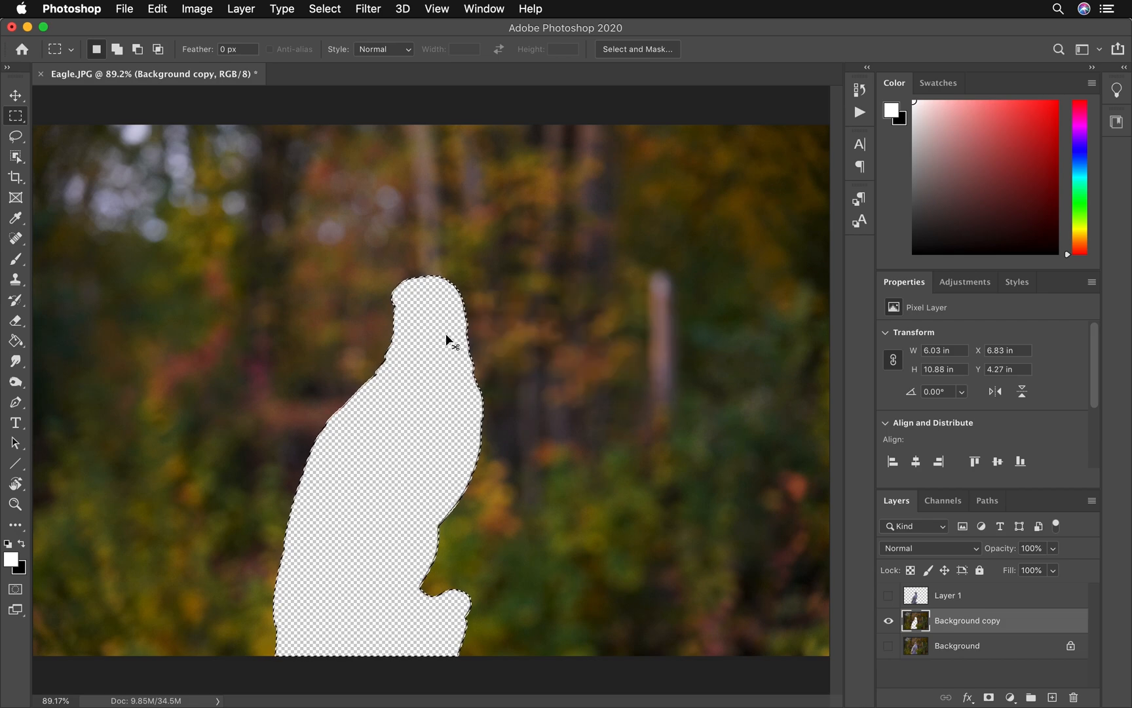
key("super+plus")
key("super+plus")
key("super+plus")
key("super+plus")
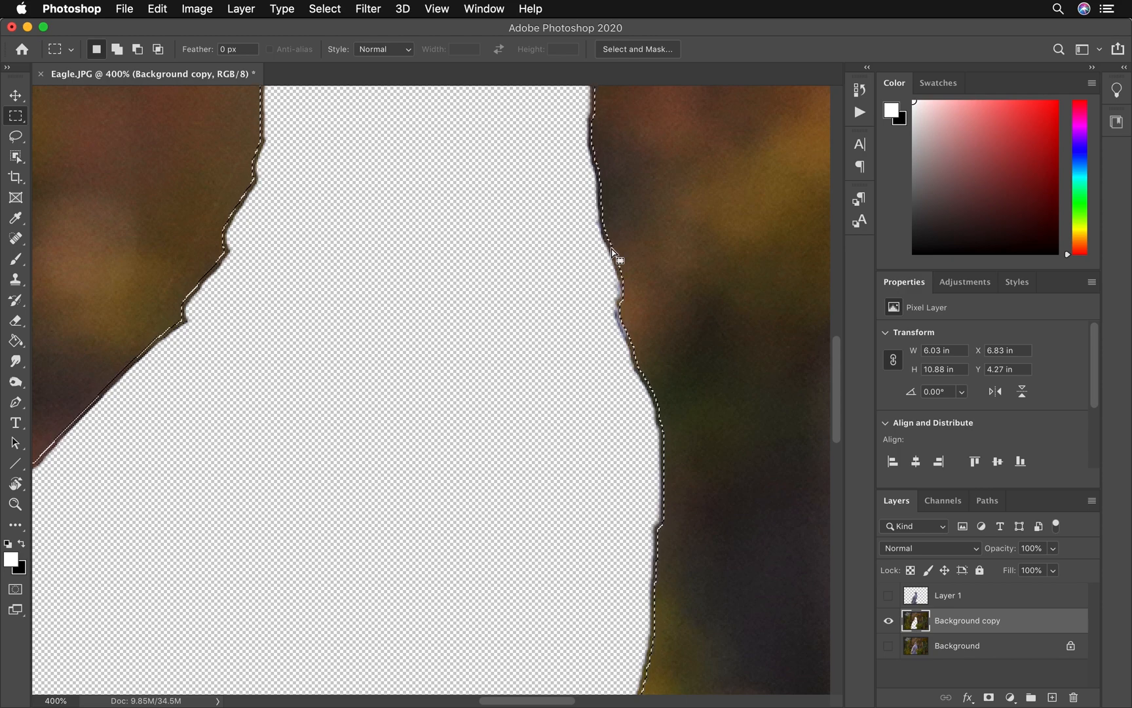
key("super+minus")
key("super+minus")
key("super+0")
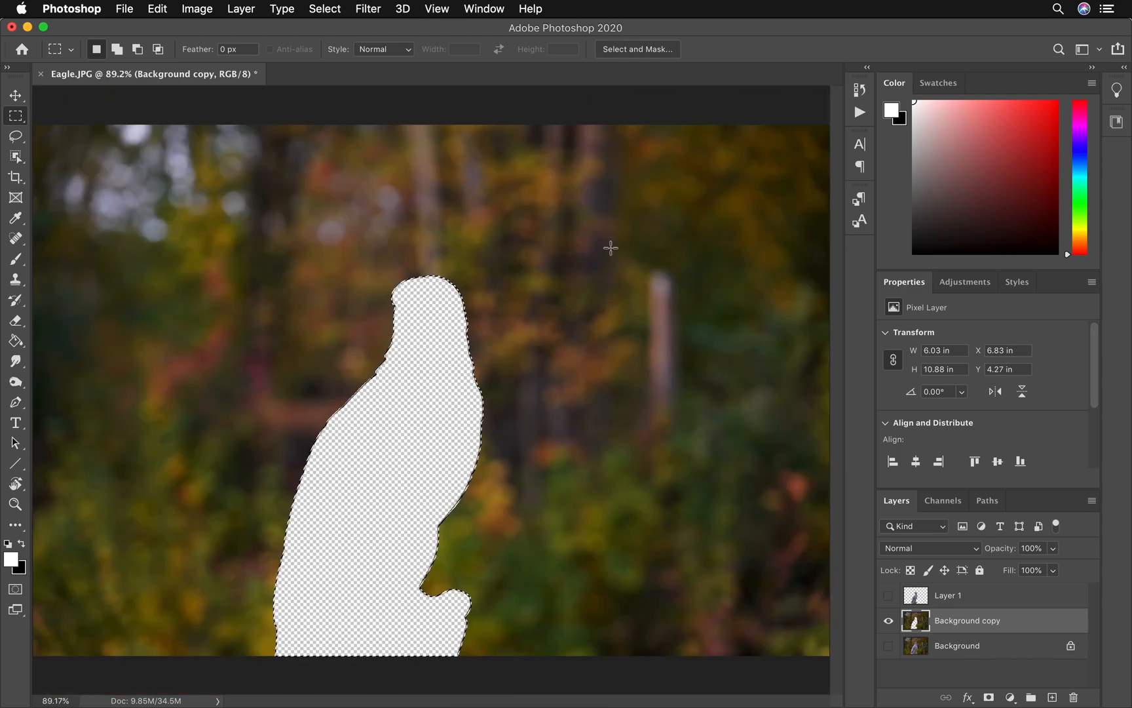
Fill the expanded selection with Content-Aware contents in Normal mode at 100% opacity and deselect it.
key("shift+BackSpace")
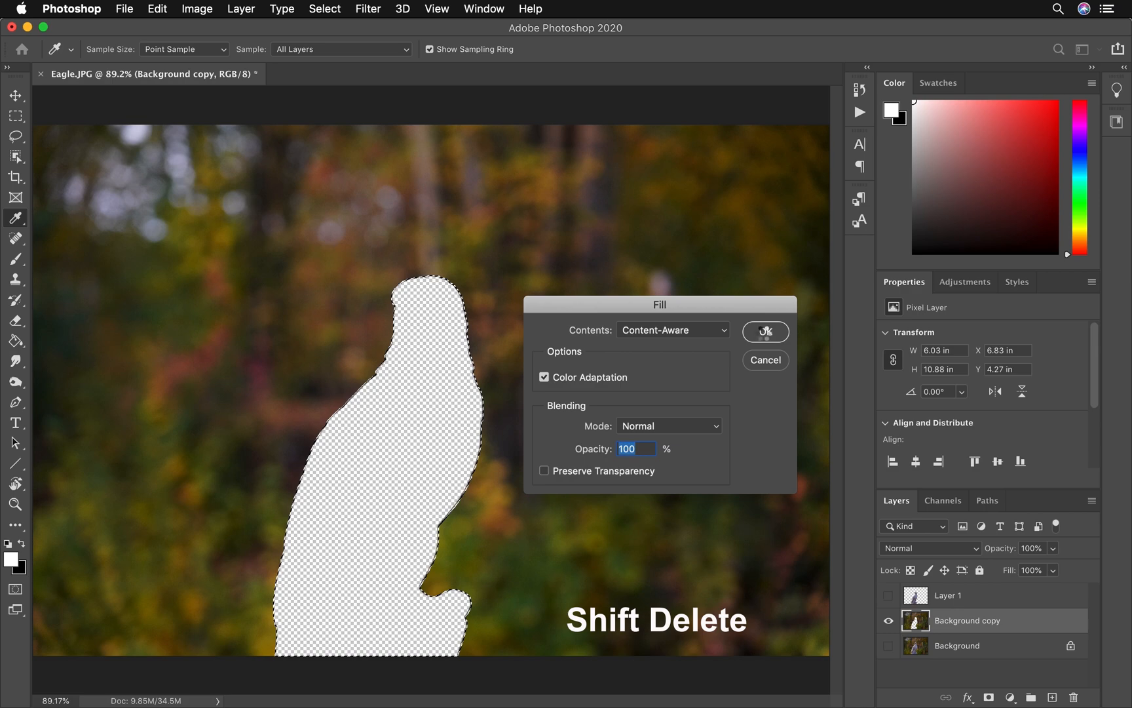
left_click(764, 331)
left_click(342, 277)
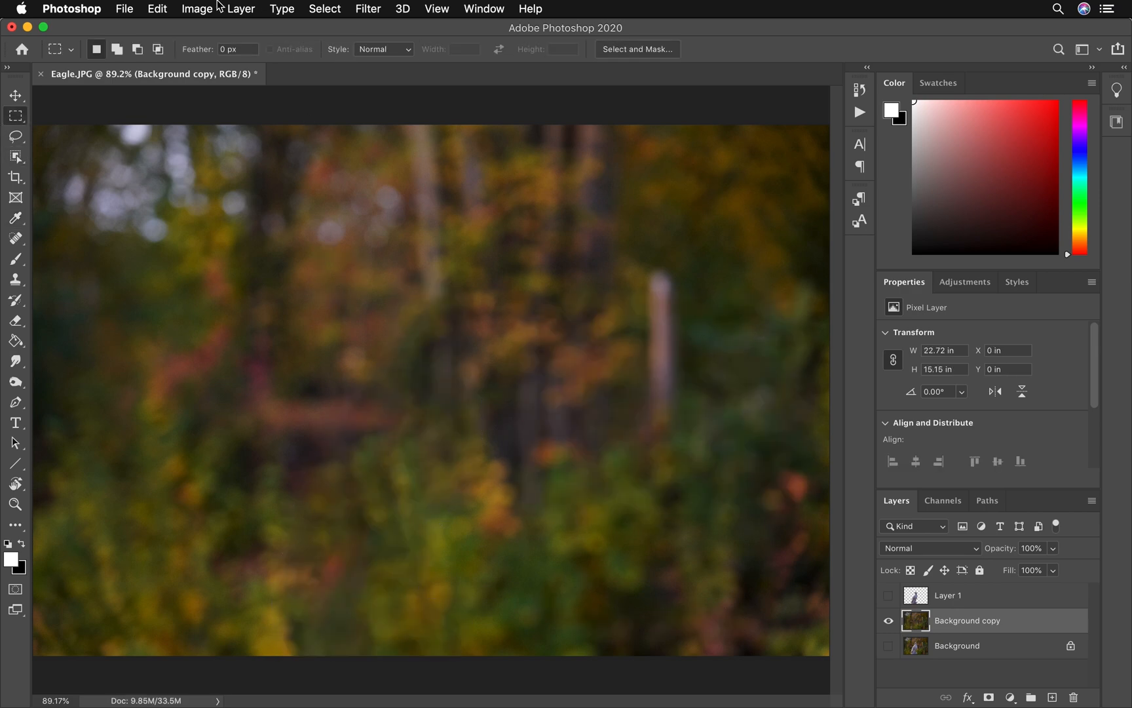
Save the filled background as BG.png in the Parallax Photo folder with the large file size option.
left_click(126, 10)
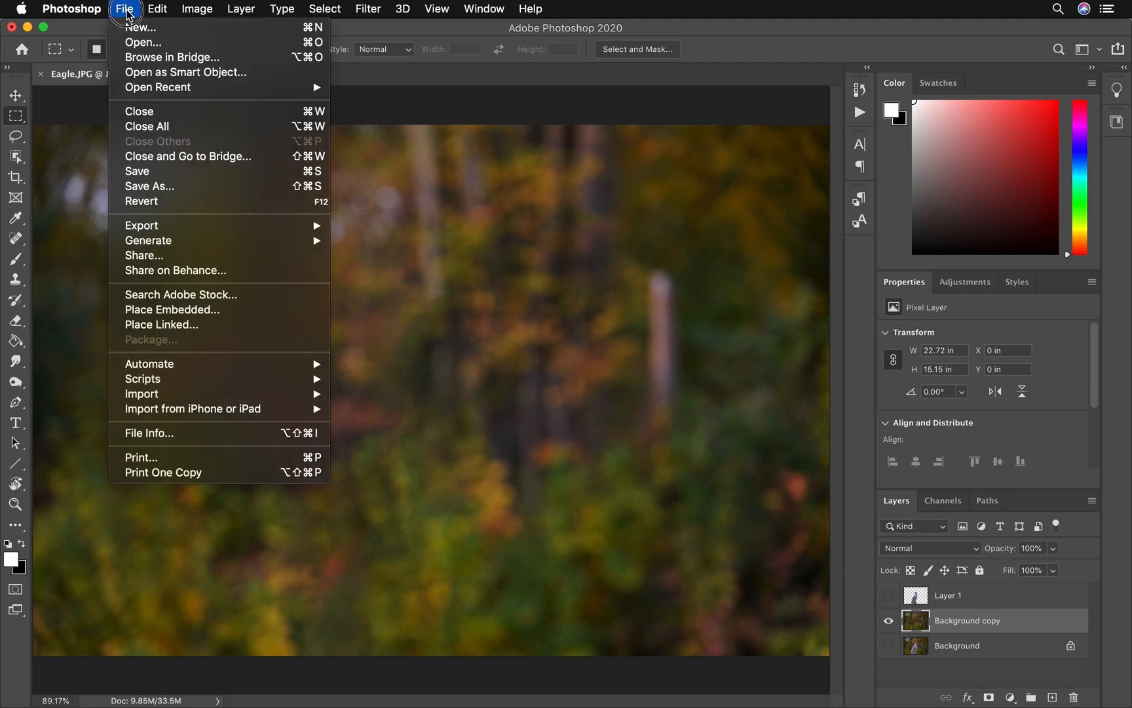
left_click(288, 190)
type("BG")
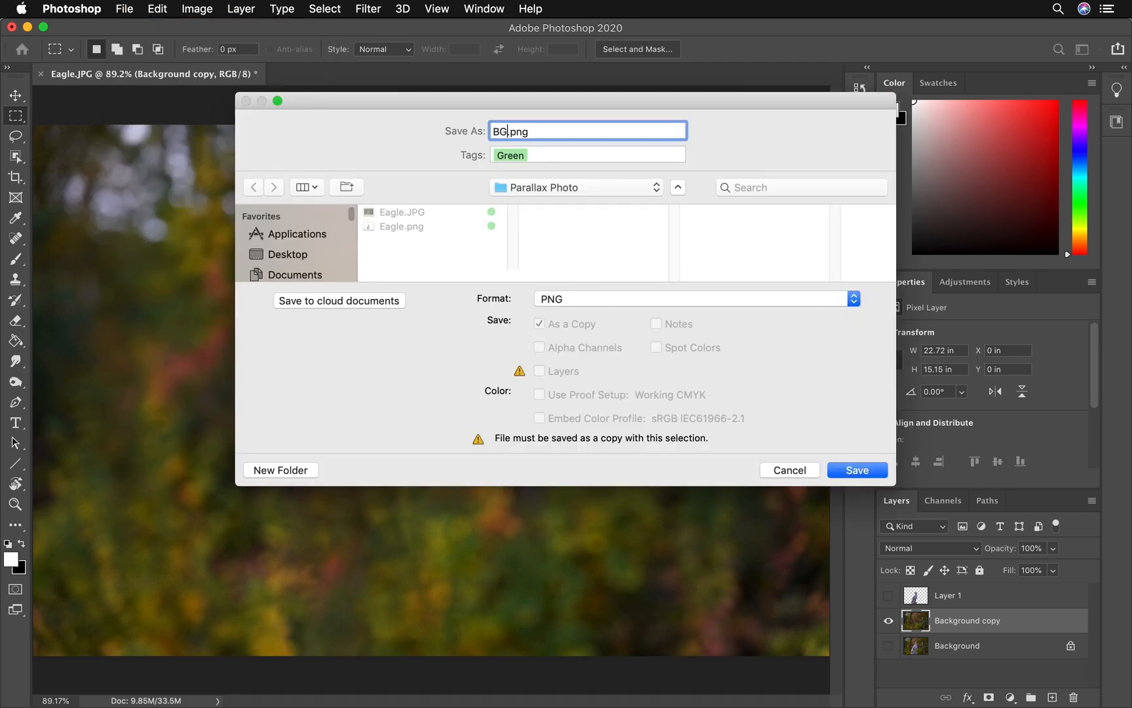
left_click(862, 472)
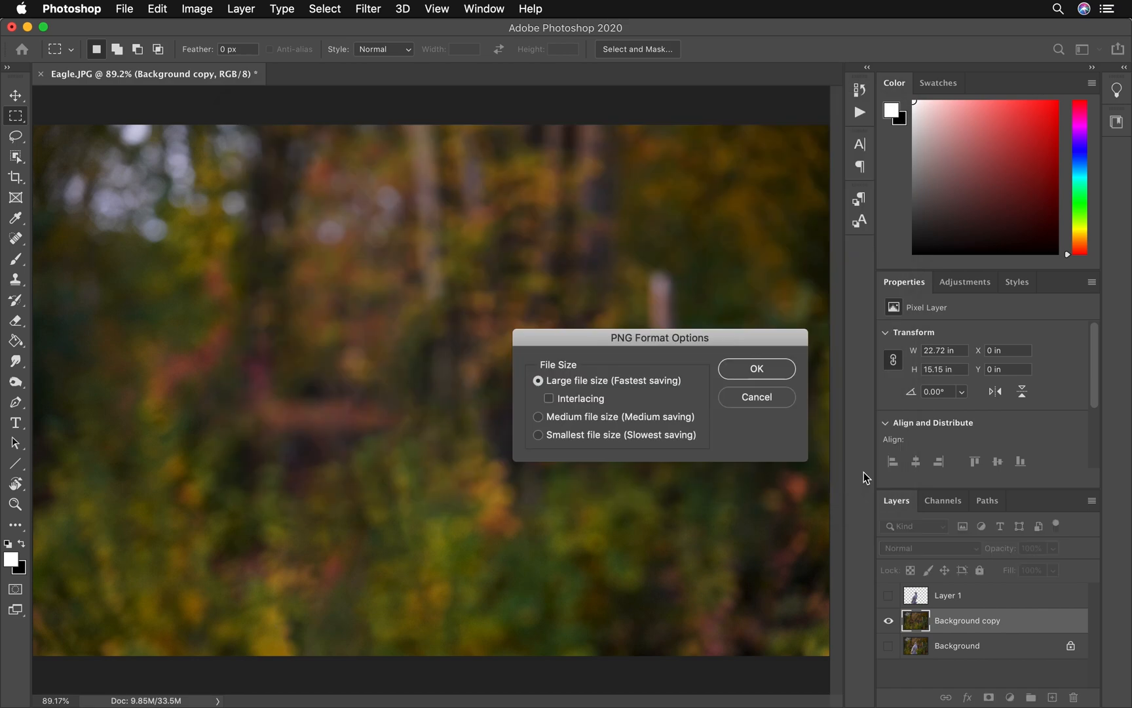
left_click(757, 370)
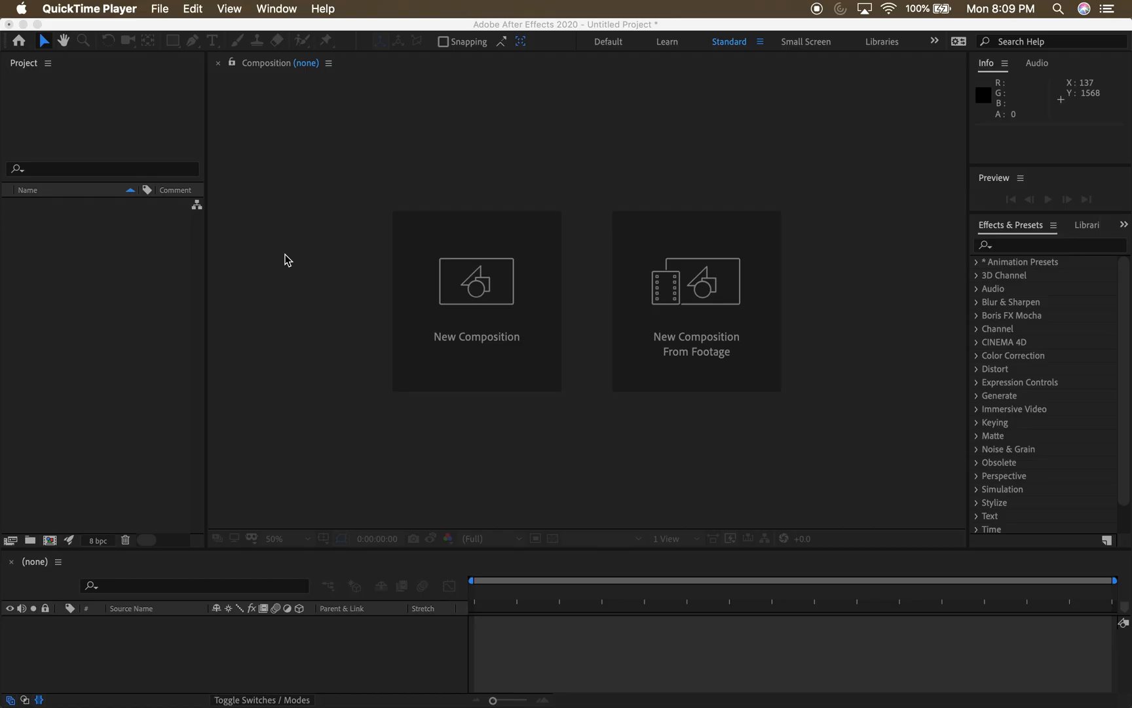
Switch to After Effects and import BG.png and Eagle.png from the Parallax Photo folder as footage.
double_click(104, 270)
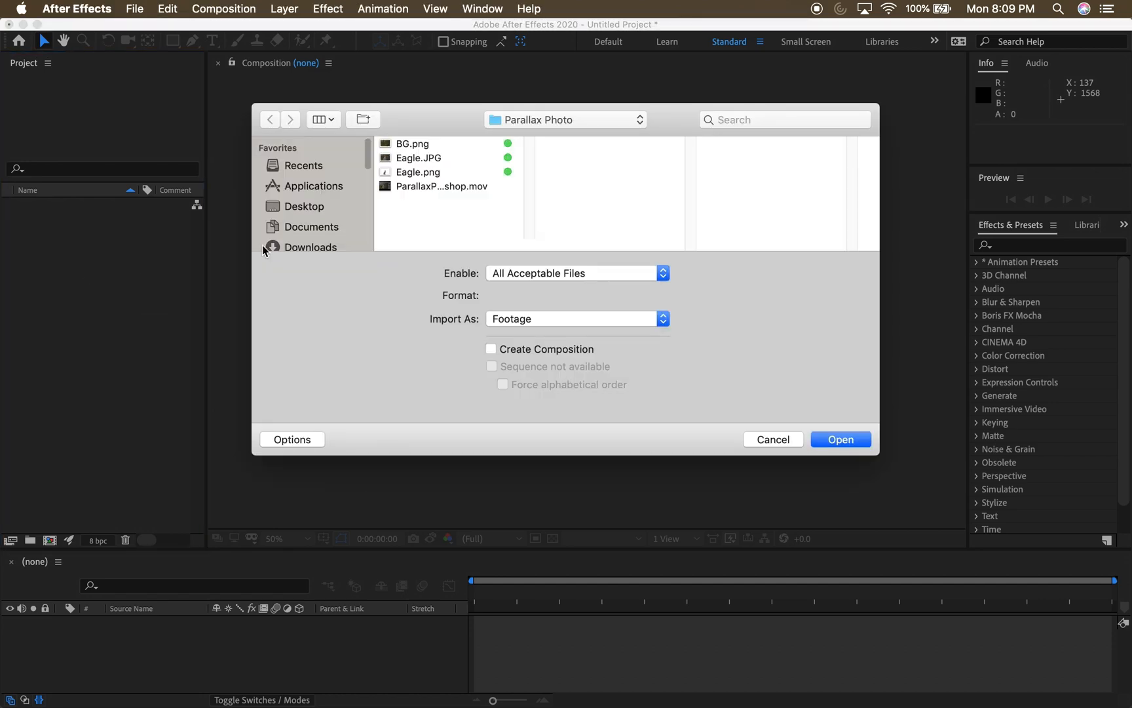
left_click(423, 145)
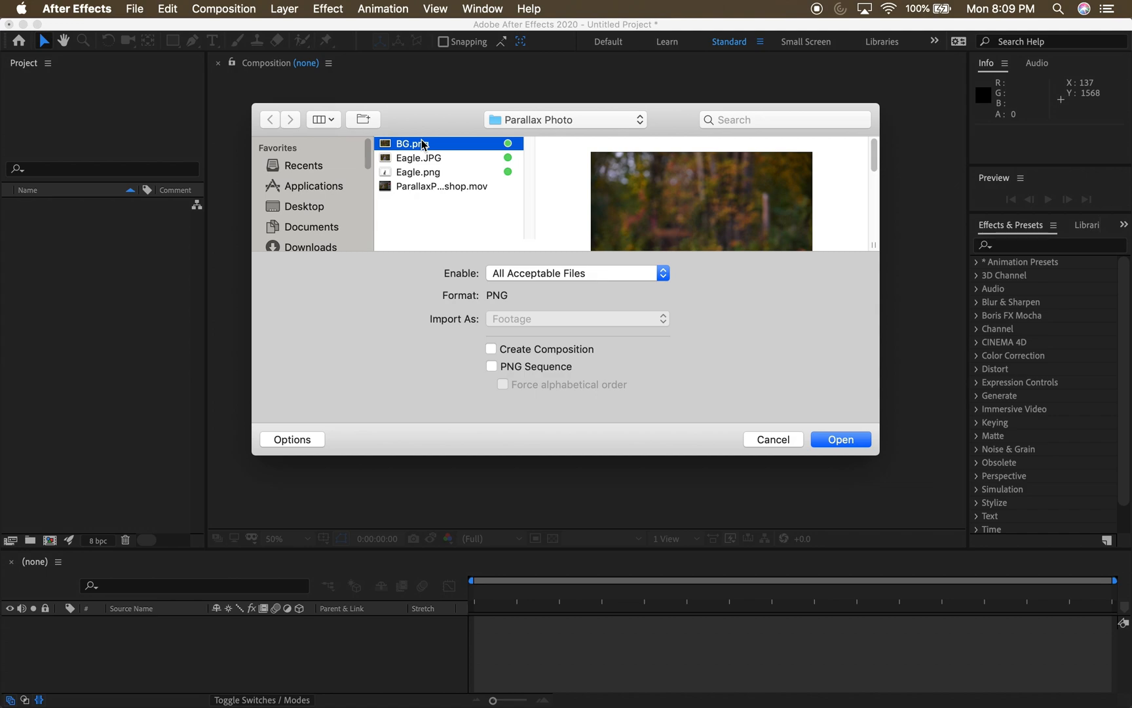
left_click(437, 172, "super")
left_click(841, 440)
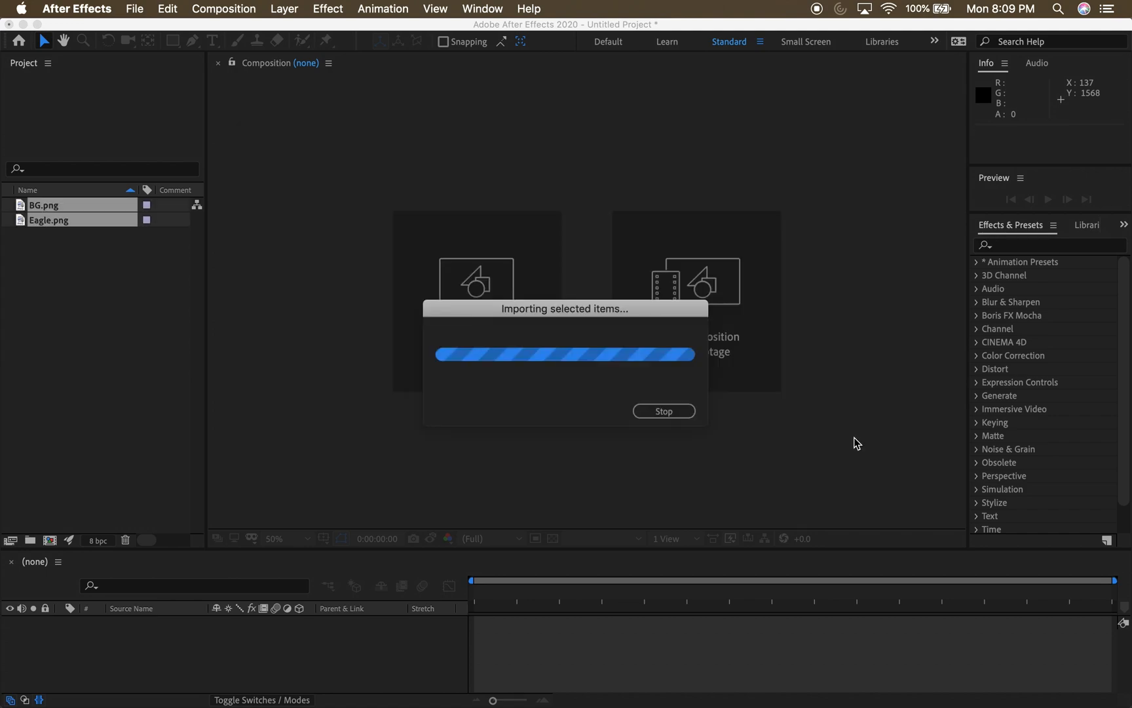
left_click(131, 300)
Create a new composition from the BG.png footage.
left_click(43, 206)
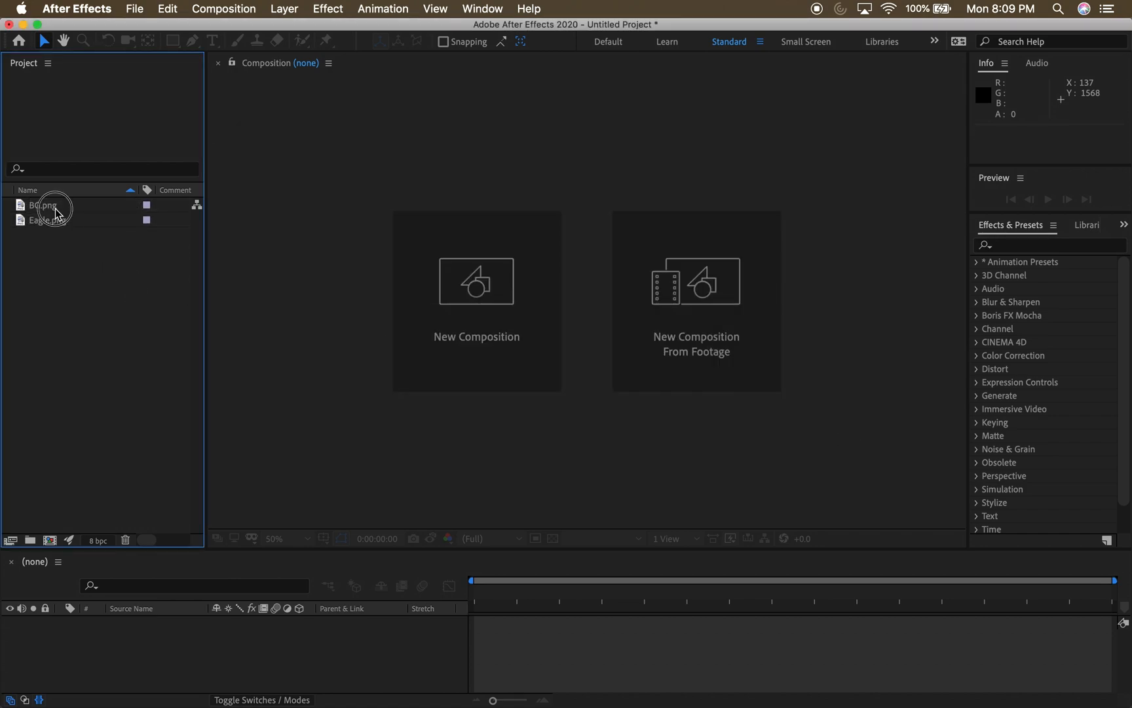
left_click_drag(46, 205, 50, 540)
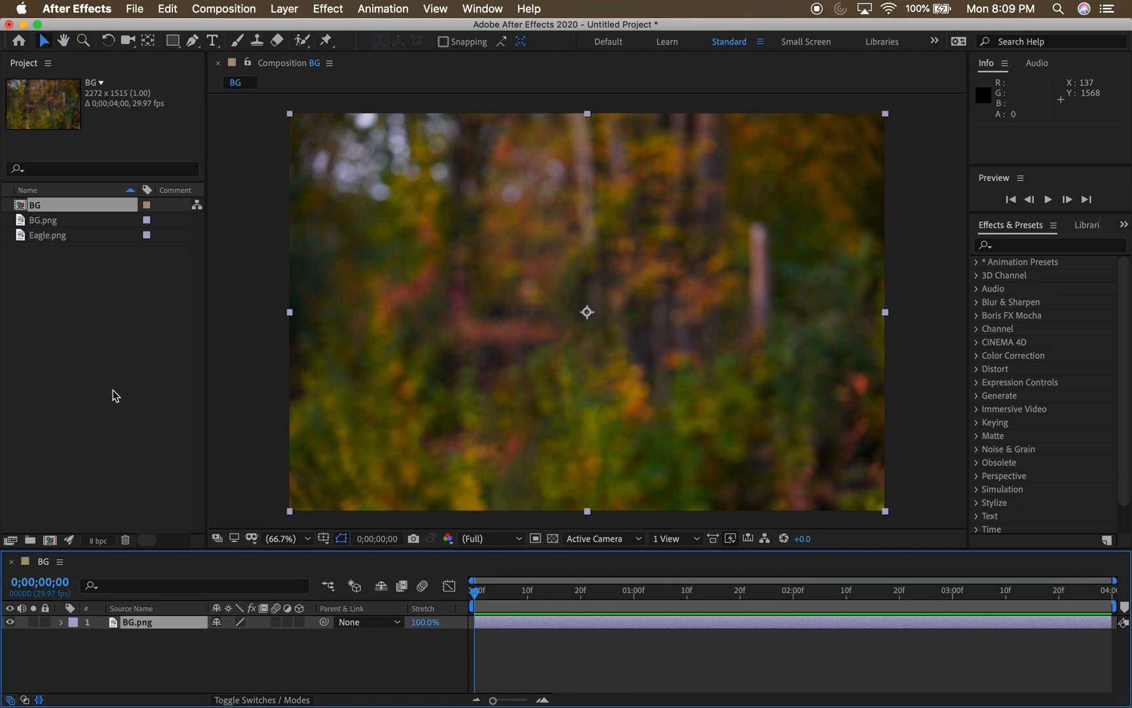
Add Eagle.png to the BG composition as a layer above BG.png.
left_click(62, 236)
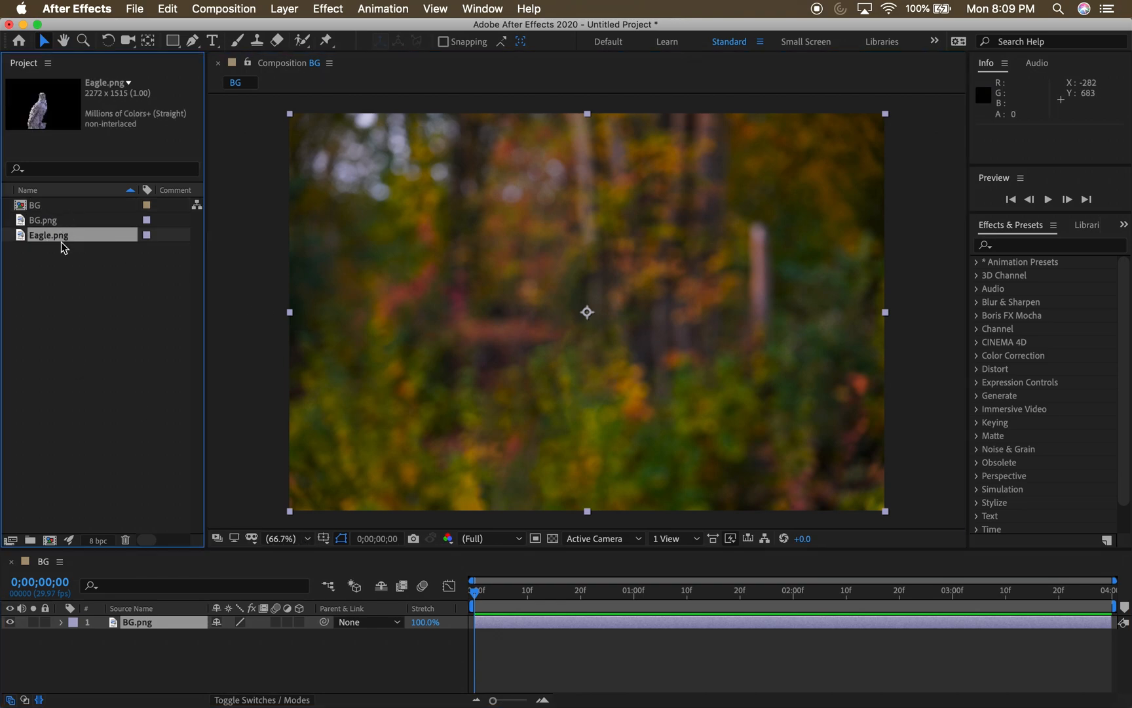
left_click_drag(66, 243, 146, 621)
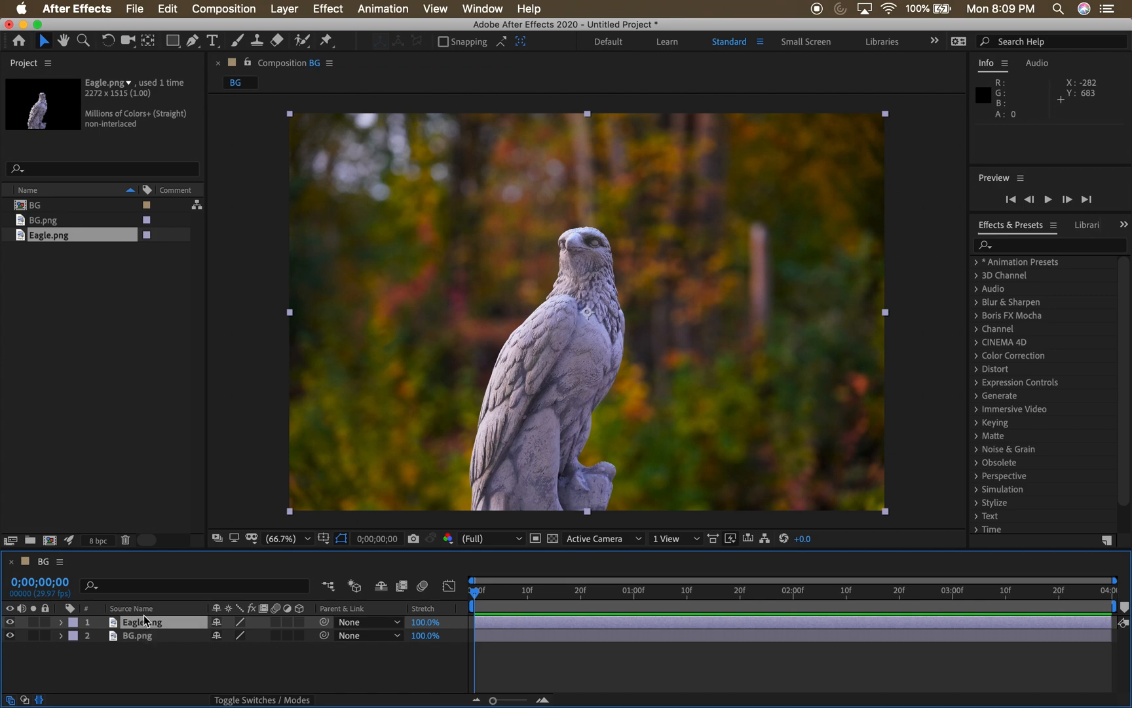
Keyframe the Eagle.png layer's scale from 100% at the first frame to 125% at the last frame, 0;00;03;29.
left_click(62, 622)
left_click(76, 637)
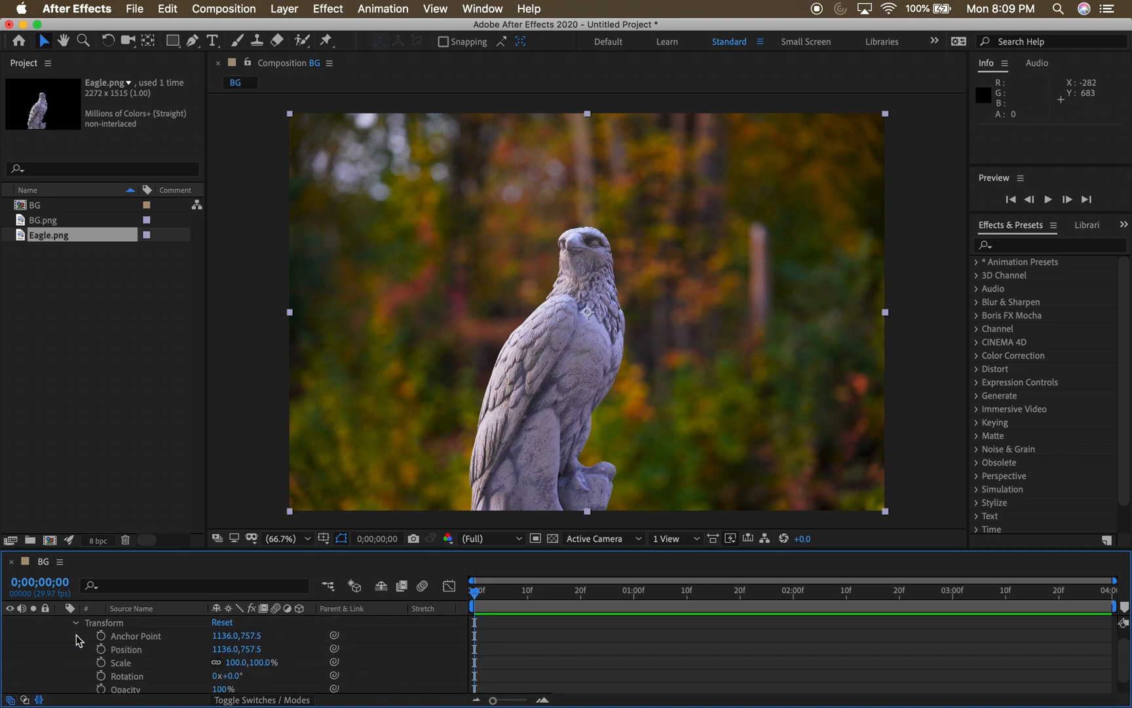
left_click(102, 662)
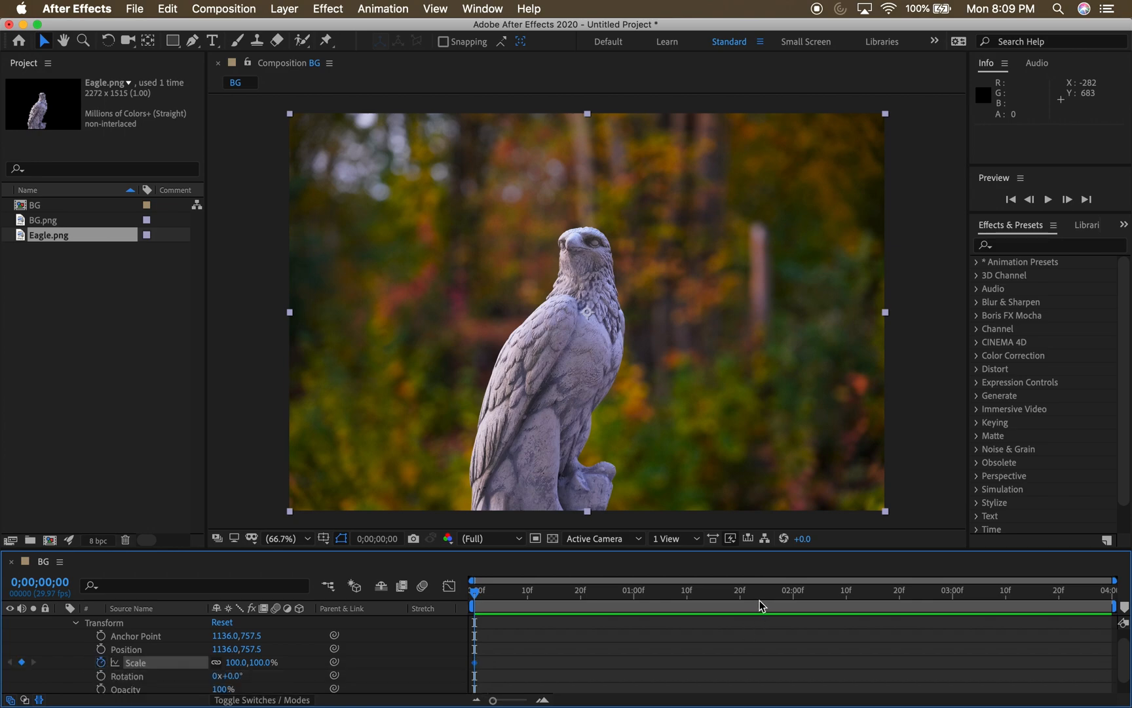
left_click_drag(749, 600, 1122, 589)
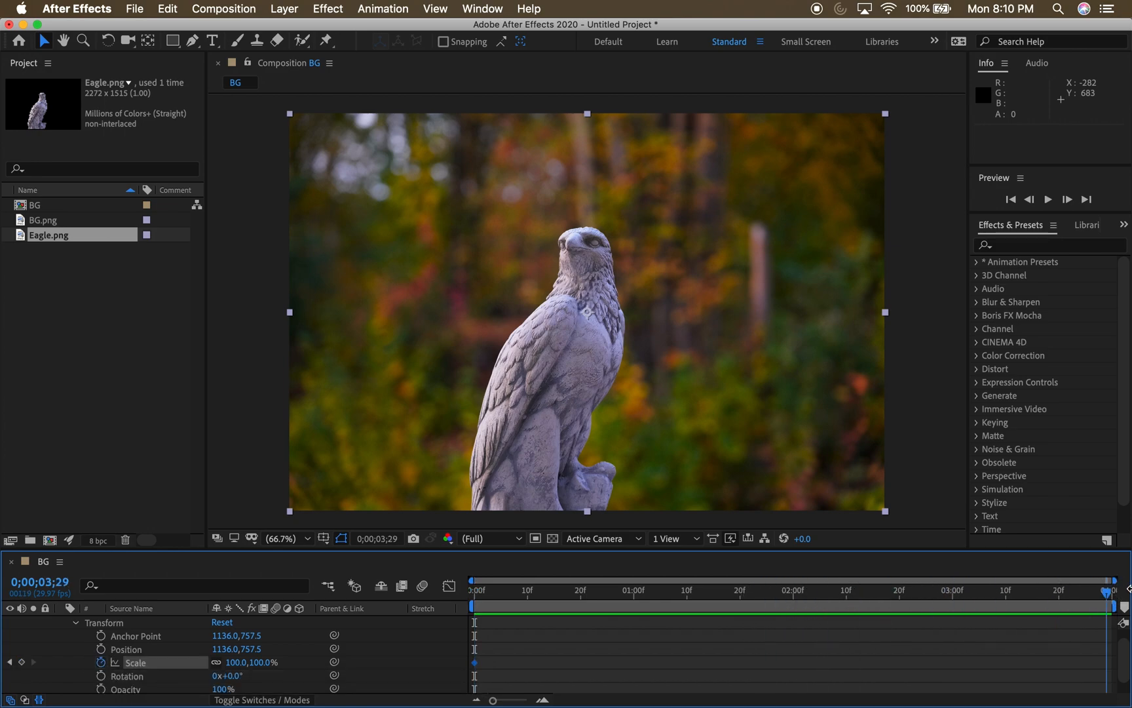
left_click_drag(266, 662, 285, 662)
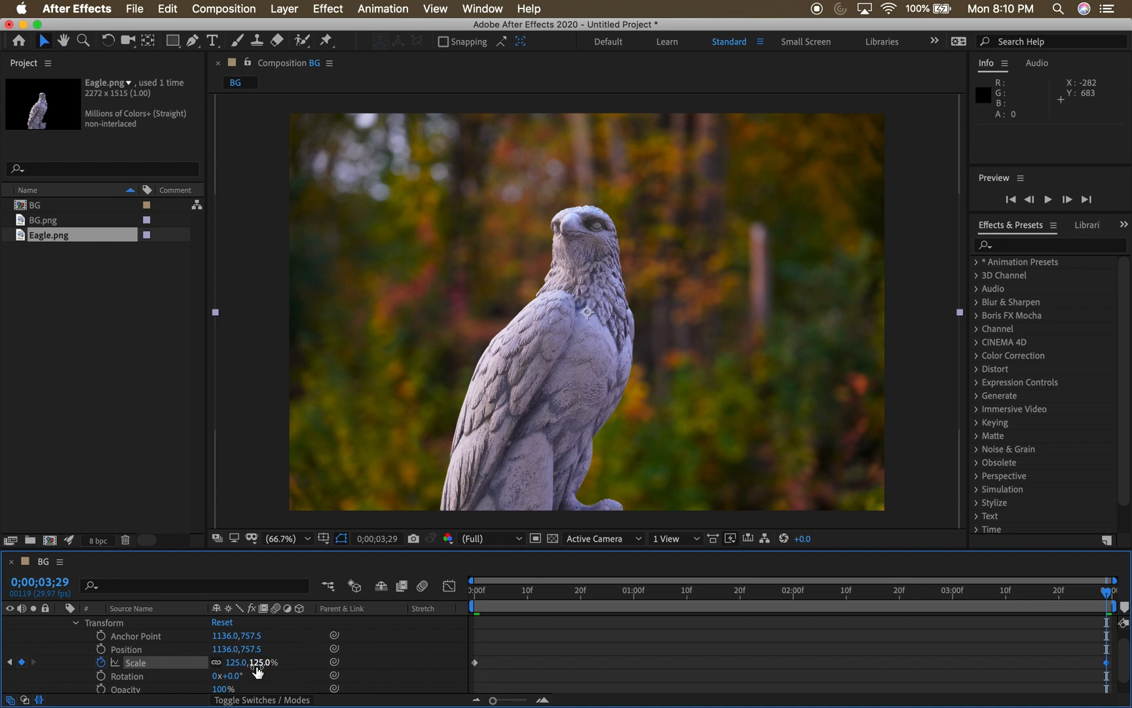
Keyframe the BG.png layer's scale at 100% on the last frame and 120% on the first frame.
scroll(379, 651, "down", 1)
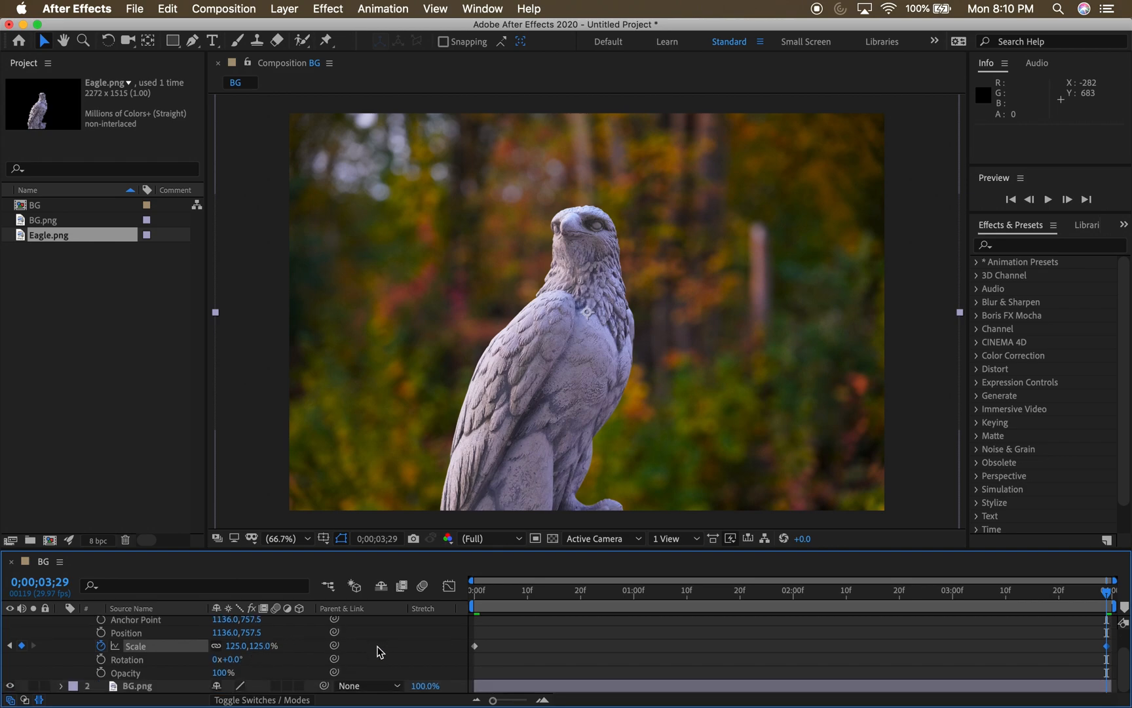
left_click(61, 686)
left_click(75, 687)
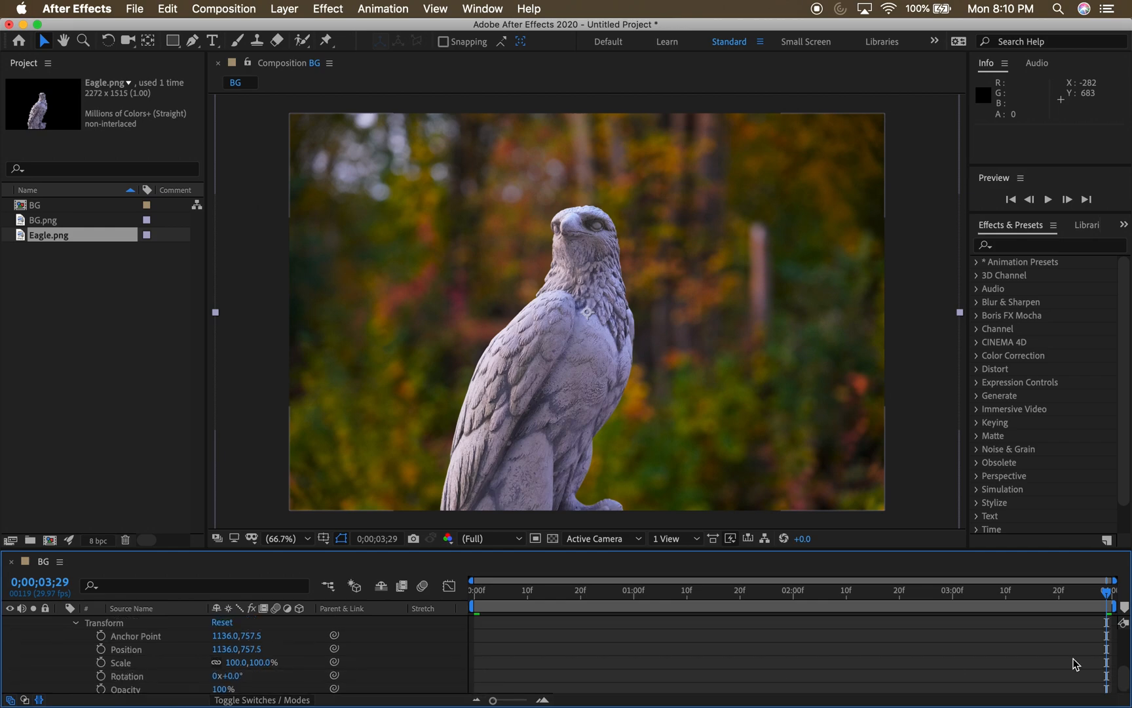
left_click(100, 663)
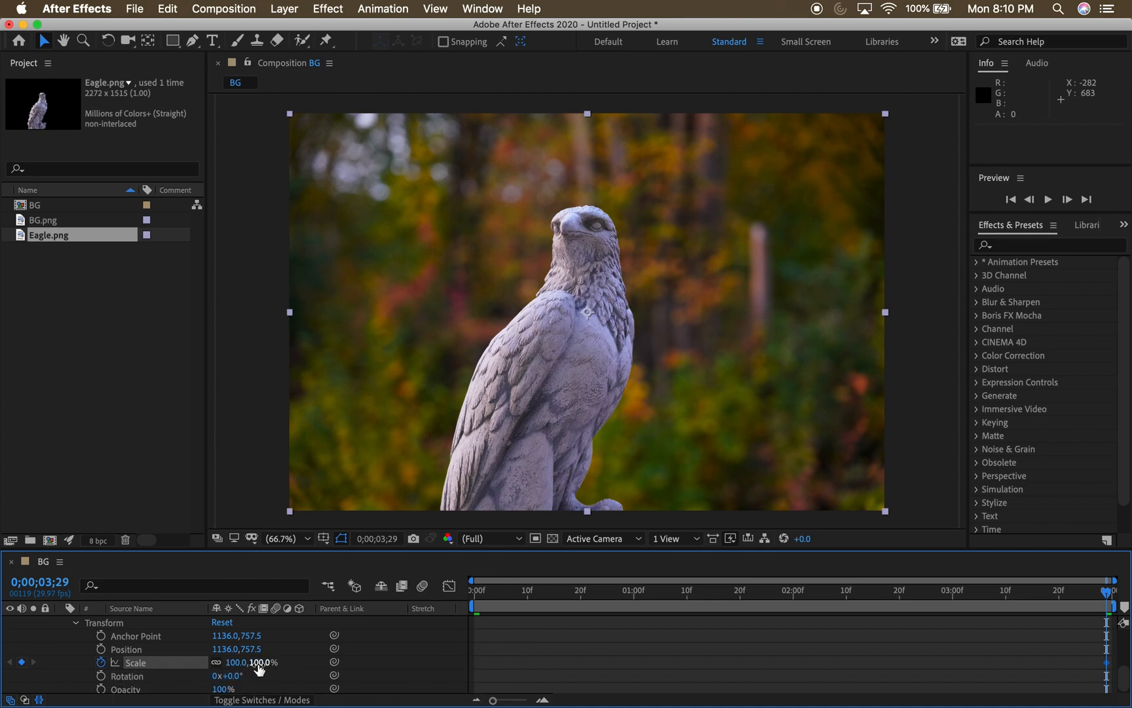
left_click_drag(493, 594, 465, 598)
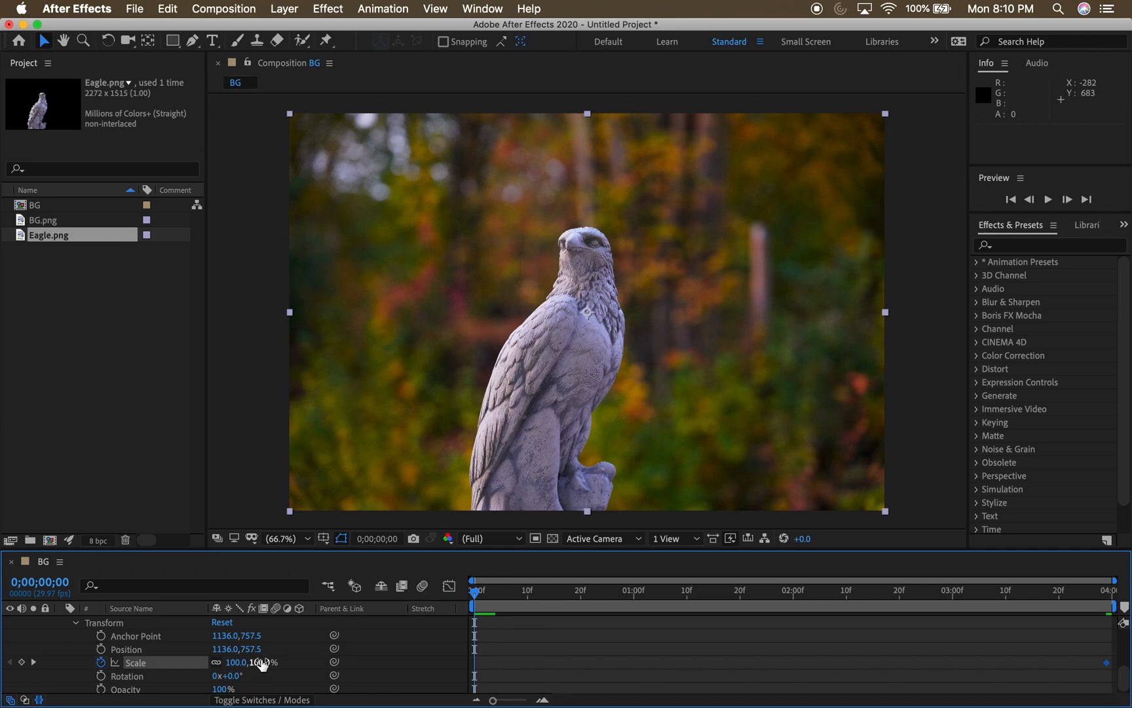
left_click_drag(263, 661, 280, 661)
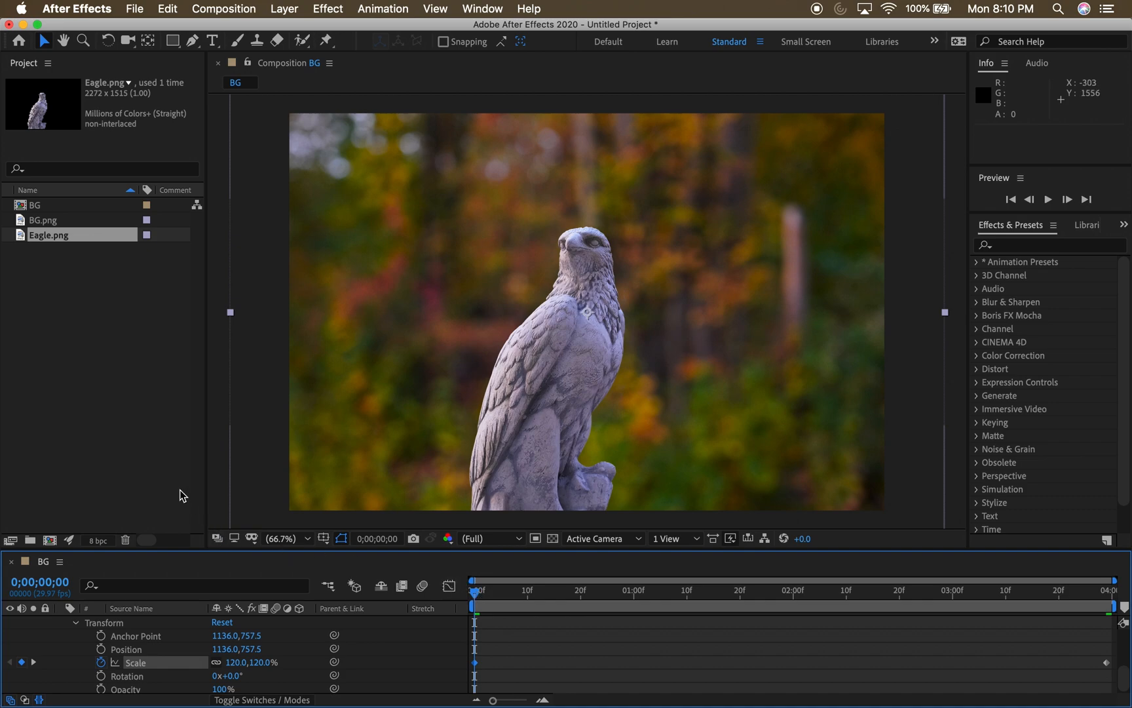
Deselect everything and play a preview of the BG composition's parallax animation from the start.
left_click(157, 498)
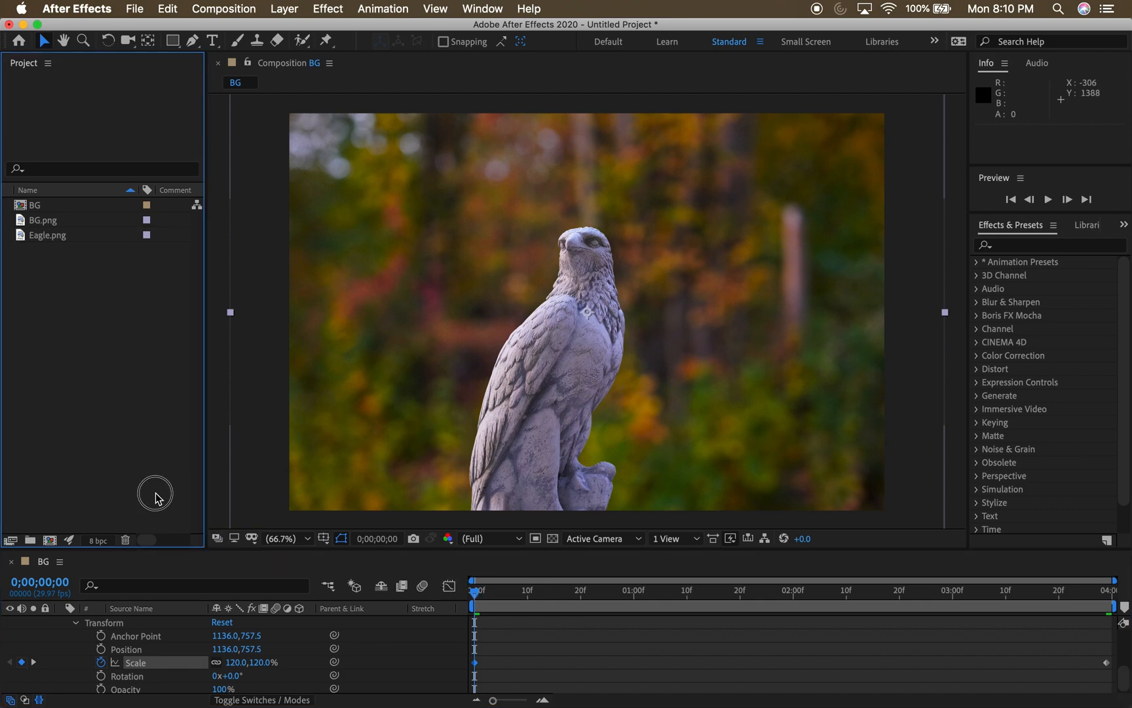
left_click(216, 487)
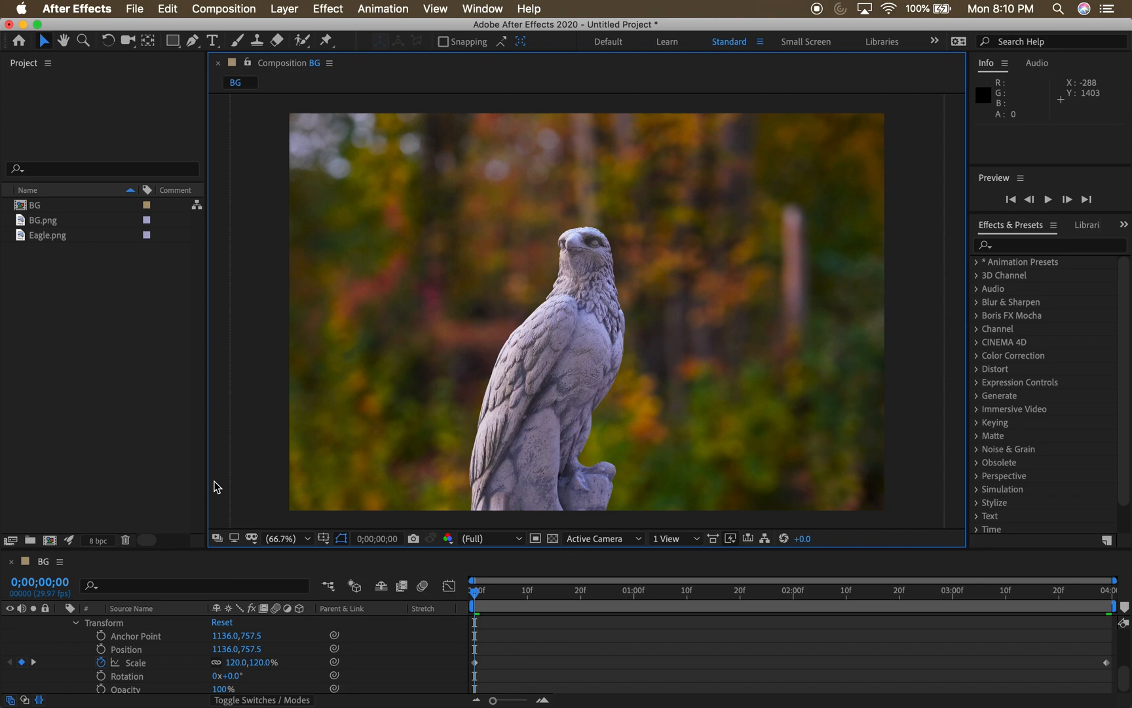
key("space")
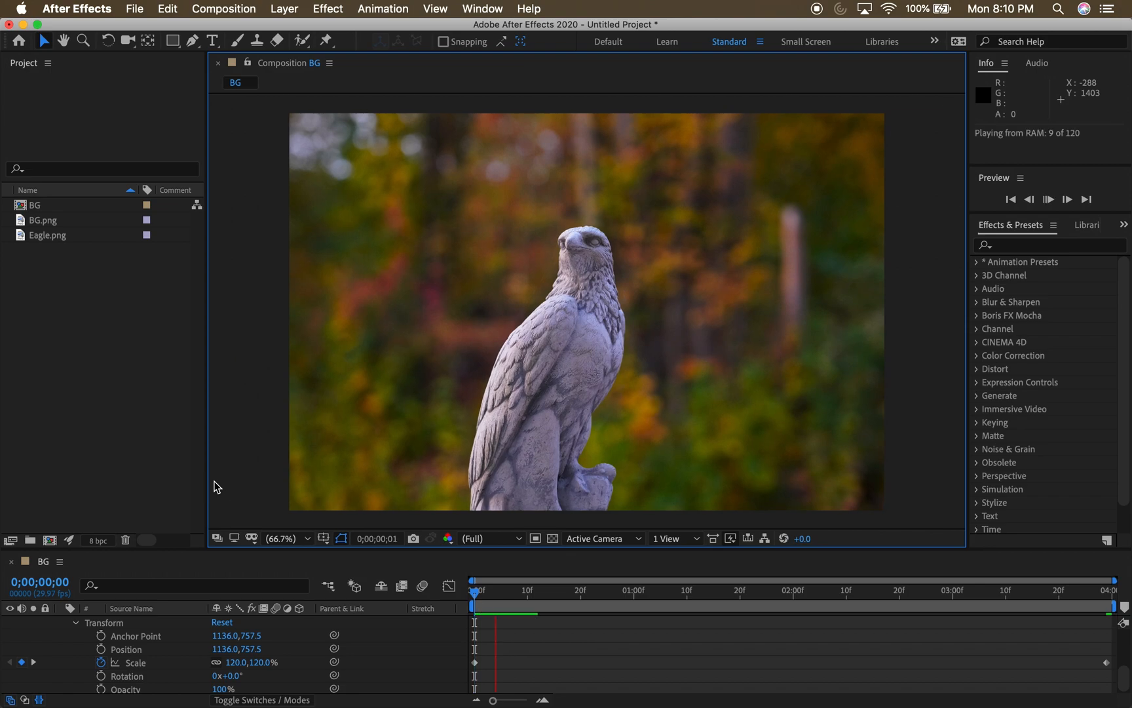